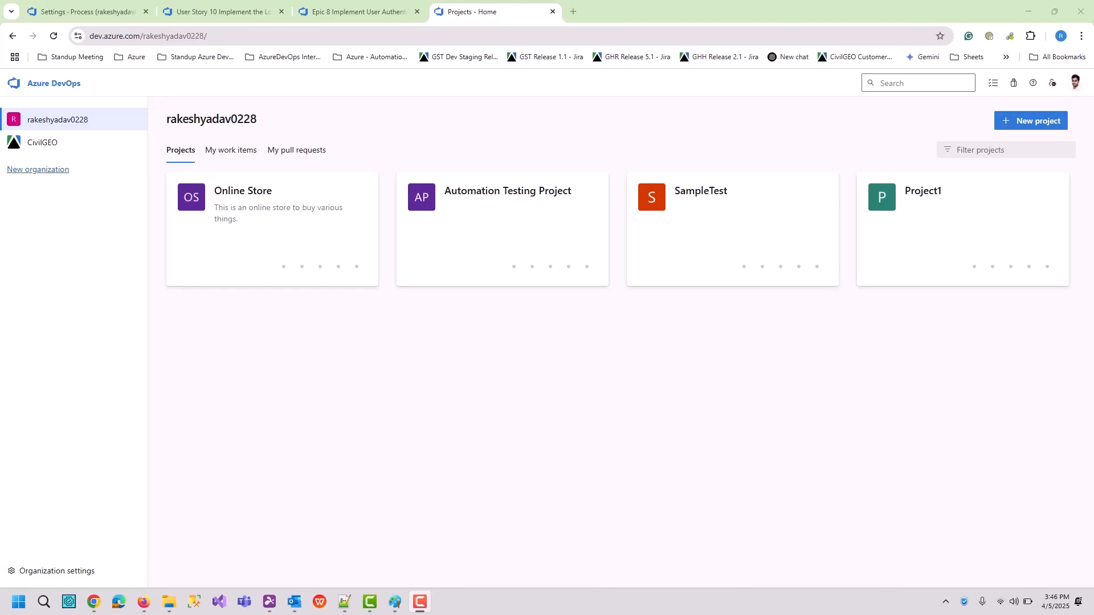
Open the user story Implement the Login Feature in the Online Store project and review its details and history
{"action": "left_click", "coordinate": [224, 201]}
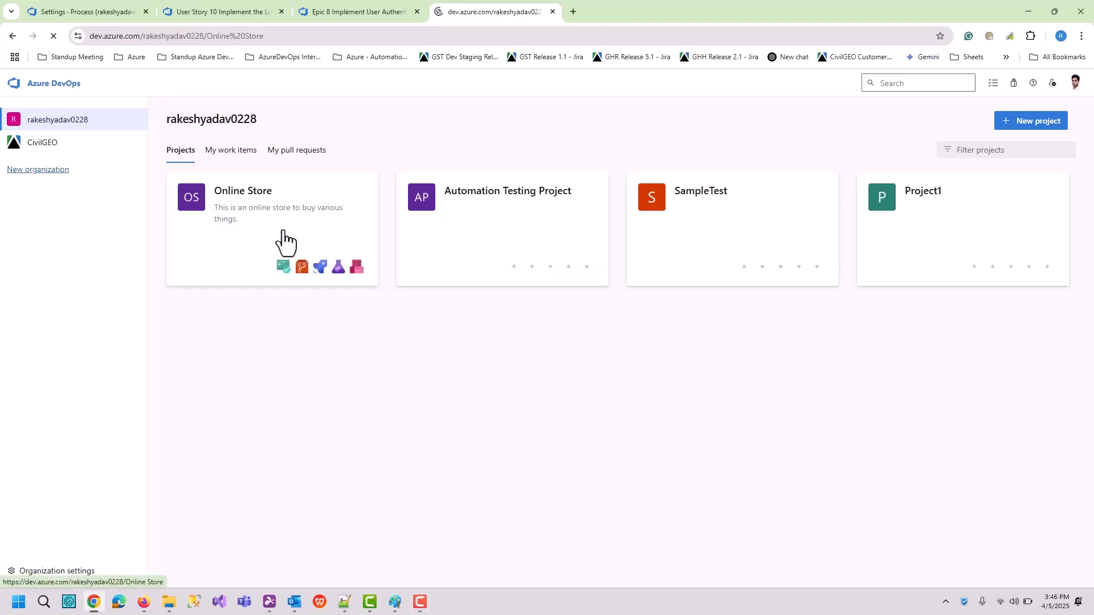
{"action": "mouse_move", "coordinate": [95, 249]}
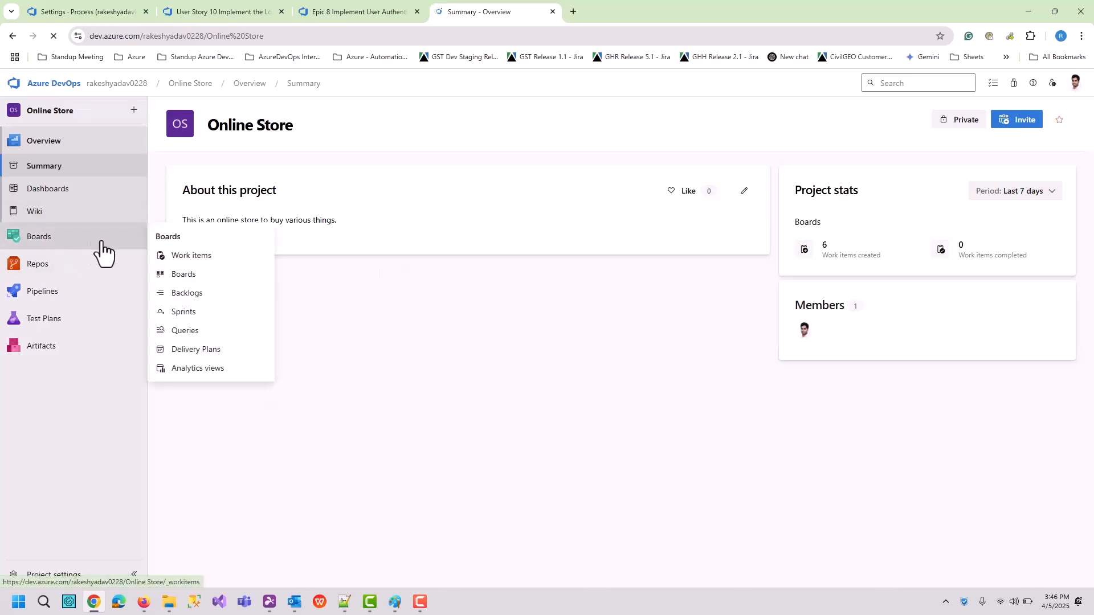
{"action": "left_click", "coordinate": [192, 256]}
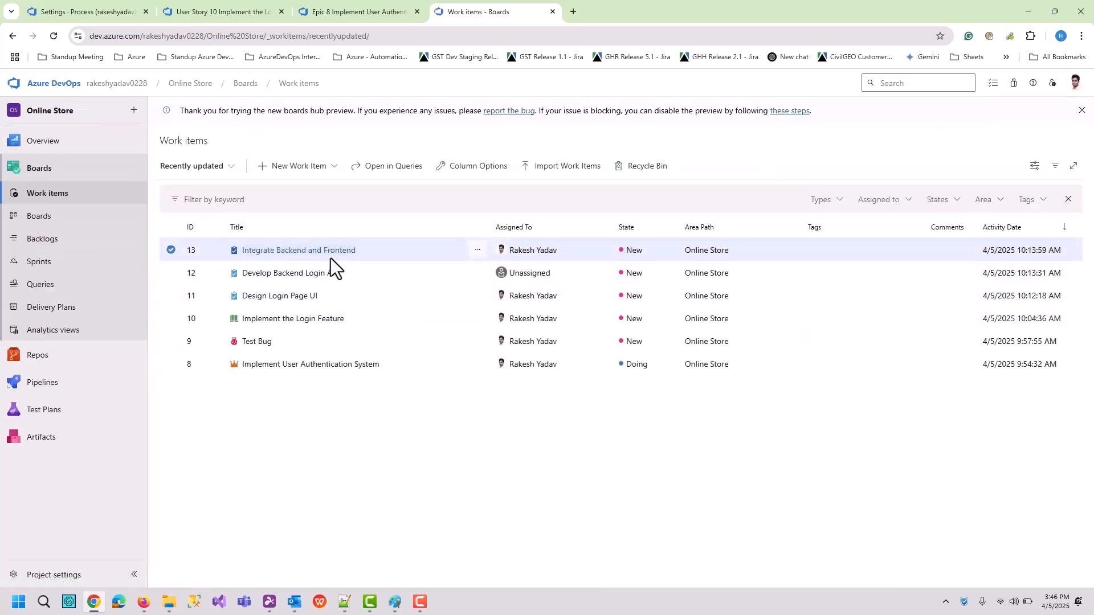
{"action": "left_click", "coordinate": [285, 319]}
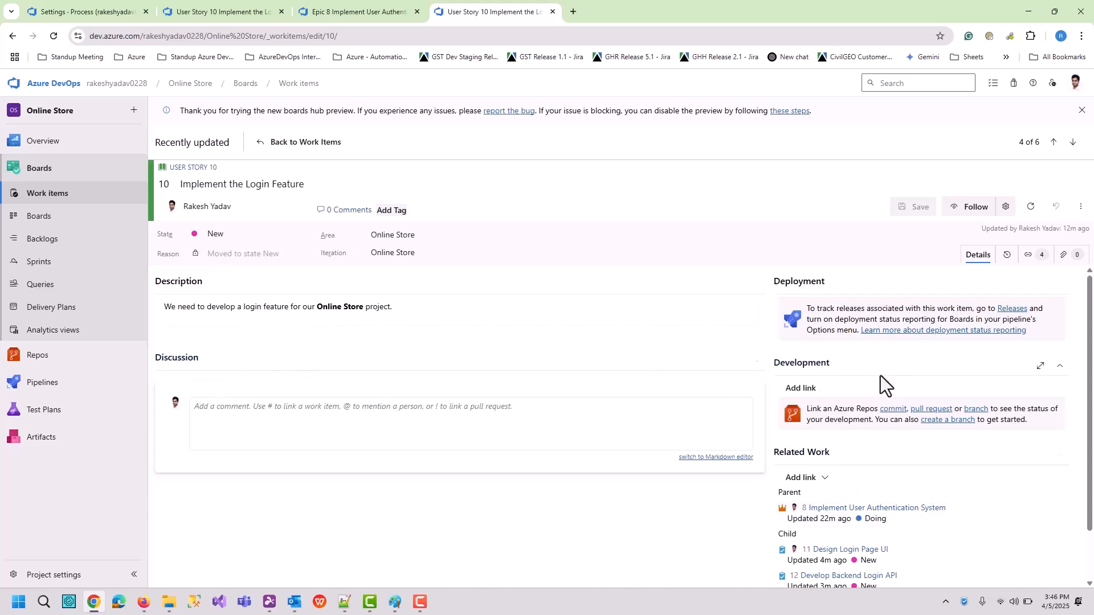
{"action": "left_click", "coordinate": [1006, 255]}
{"action": "left_click", "coordinate": [979, 259]}
Open Dev Process in the organization's process settings
{"action": "left_click", "coordinate": [122, 89]}
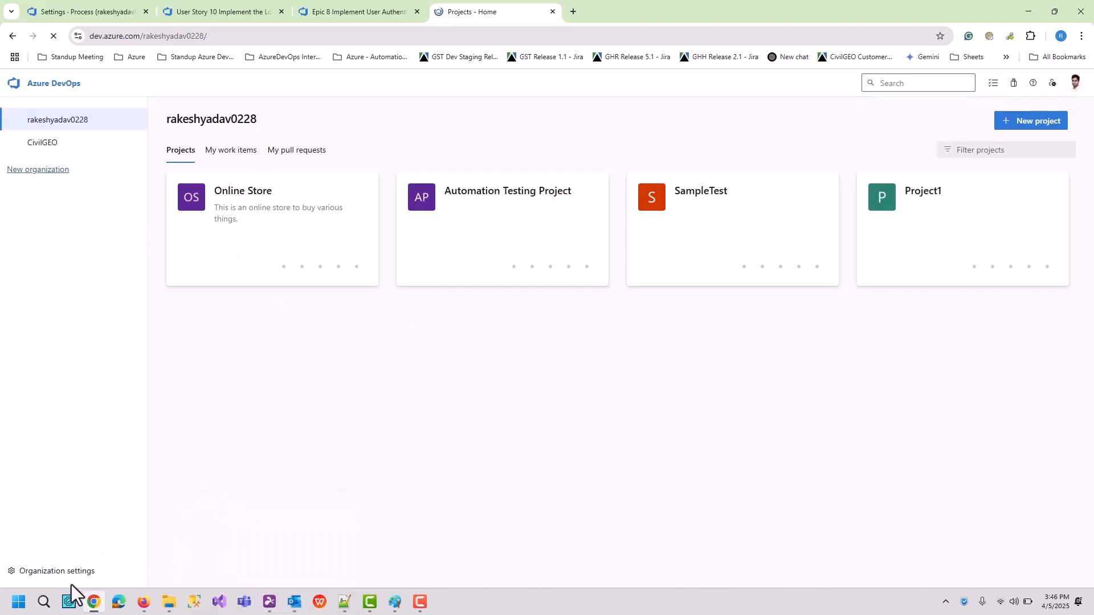
{"action": "left_click", "coordinate": [205, 566]}
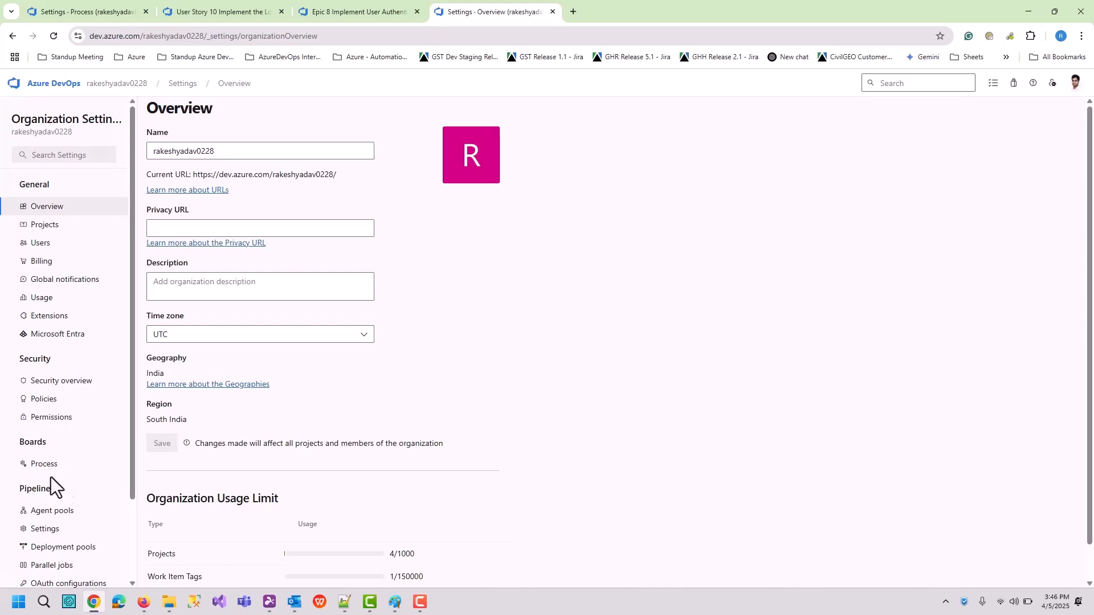
{"action": "left_click", "coordinate": [40, 465]}
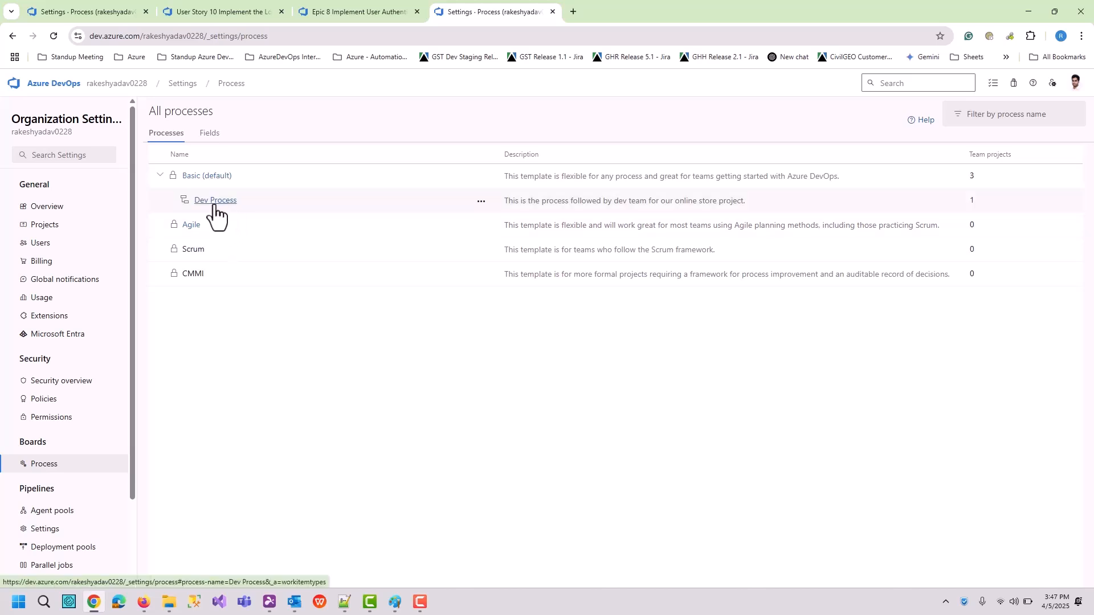
{"action": "left_click", "coordinate": [218, 204]}
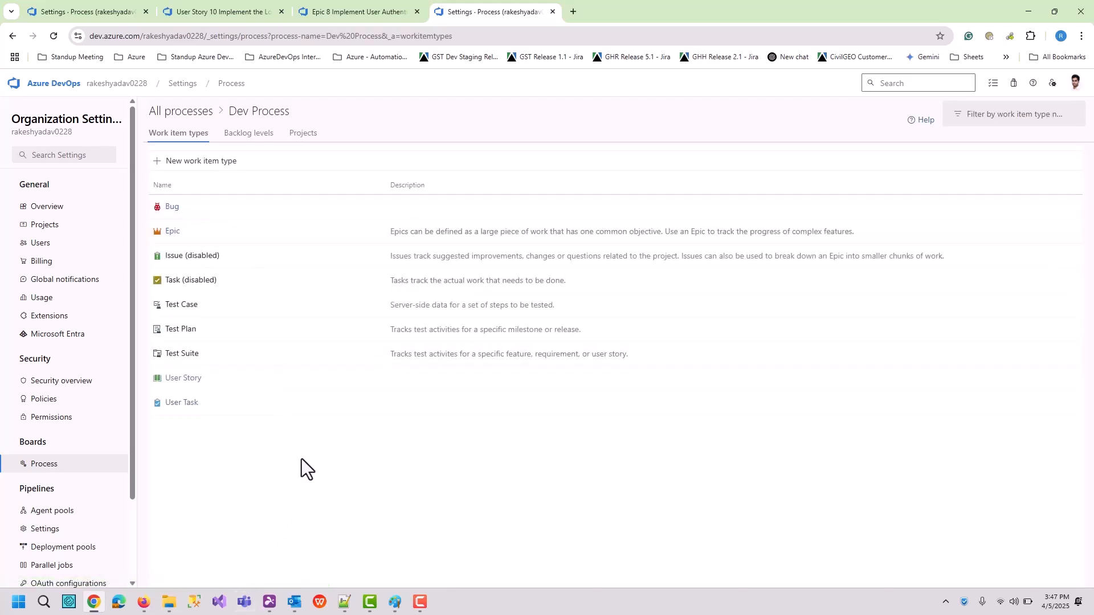
Review the layout, states and rules of the User Story work item type
{"action": "left_click", "coordinate": [177, 382]}
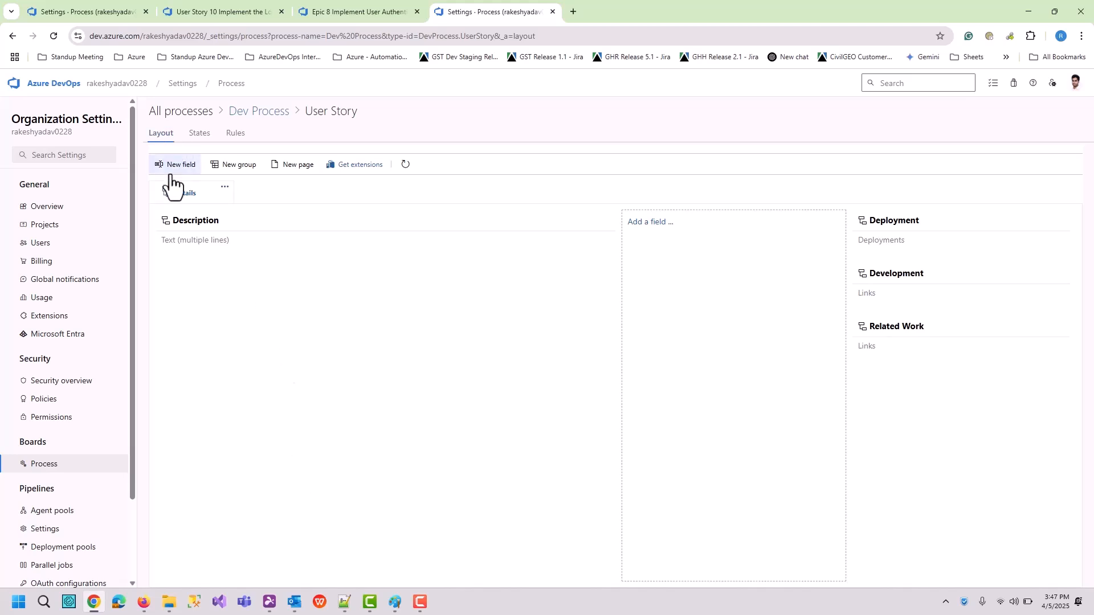
{"action": "left_click", "coordinate": [194, 138]}
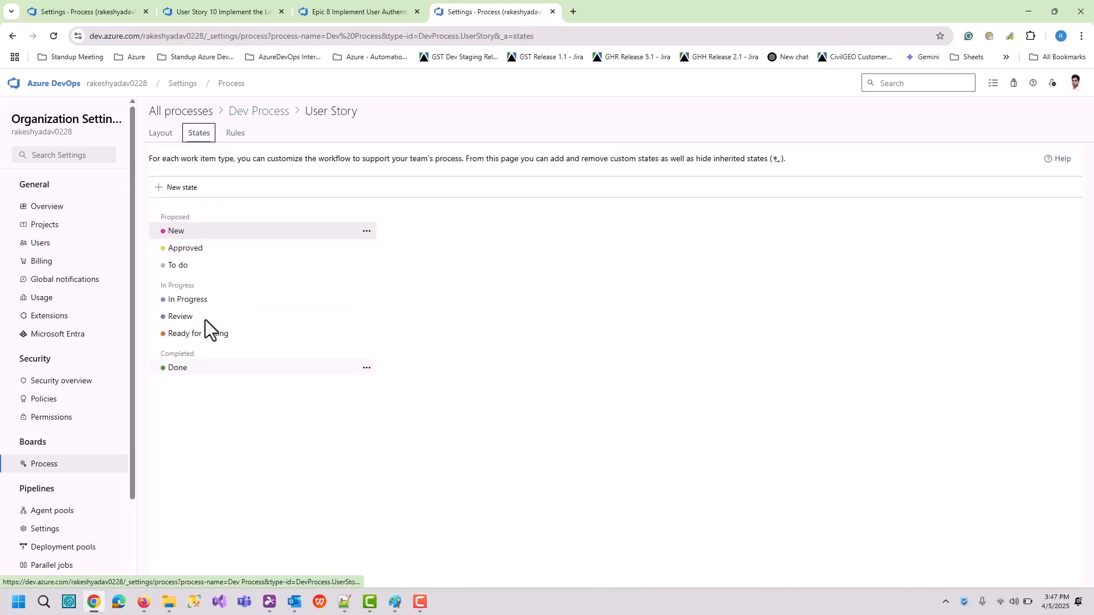
{"action": "left_click", "coordinate": [237, 135]}
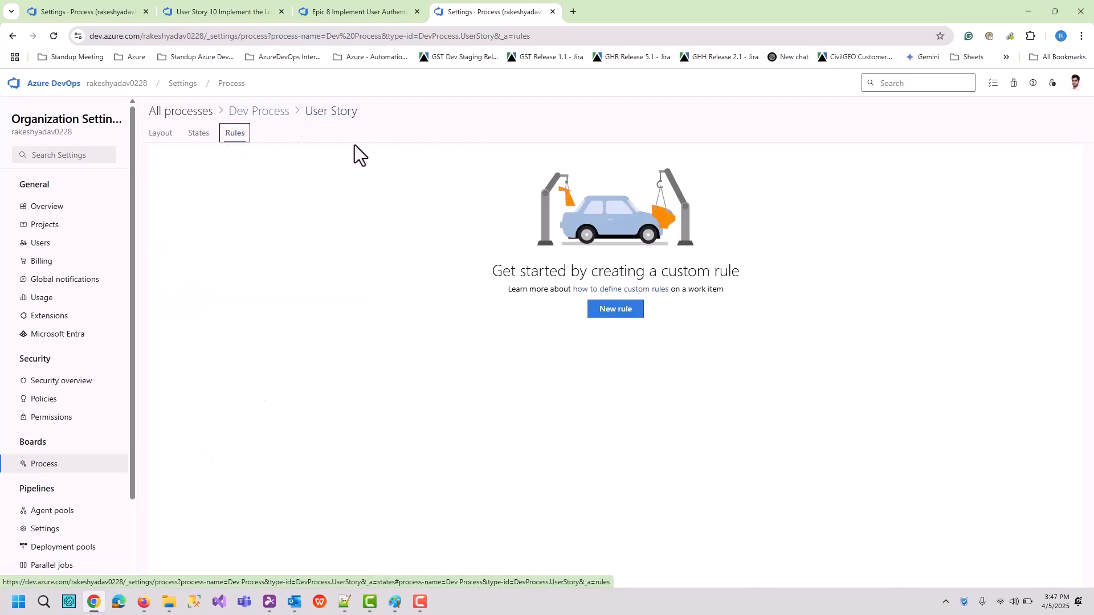
Review the rules, layout and states of the Bug work item type in Dev Process
{"action": "left_click", "coordinate": [254, 114]}
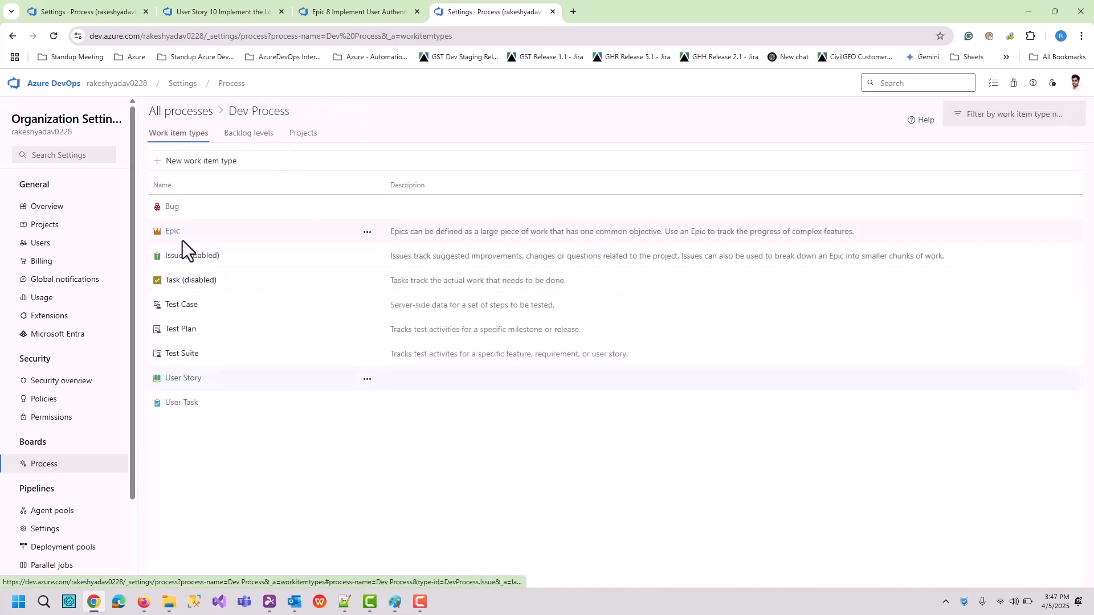
{"action": "left_click", "coordinate": [172, 210]}
{"action": "left_click", "coordinate": [235, 134]}
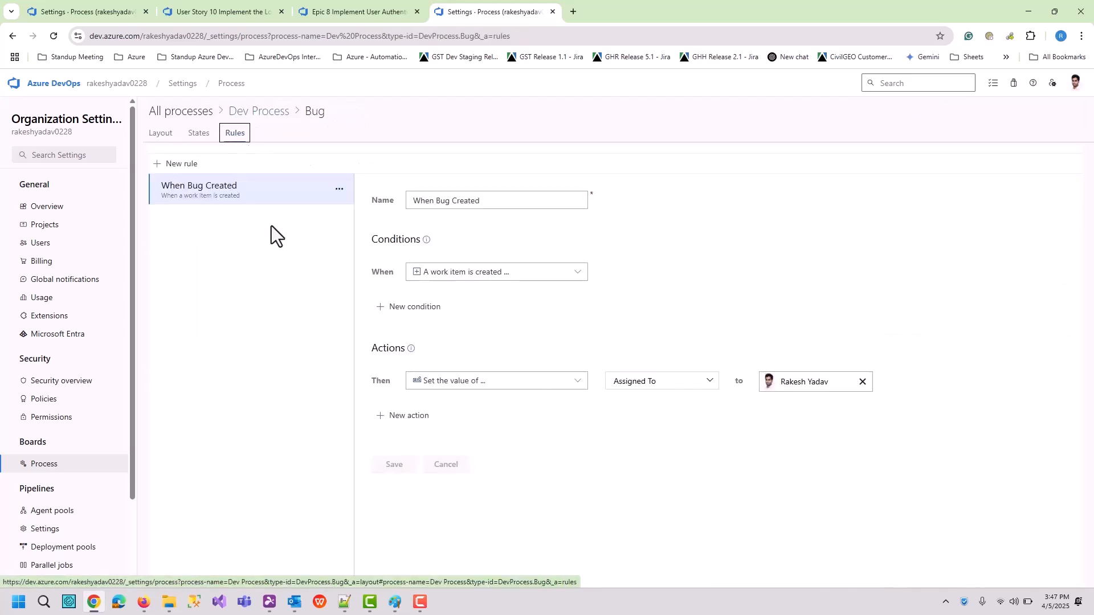
{"action": "left_click", "coordinate": [162, 136]}
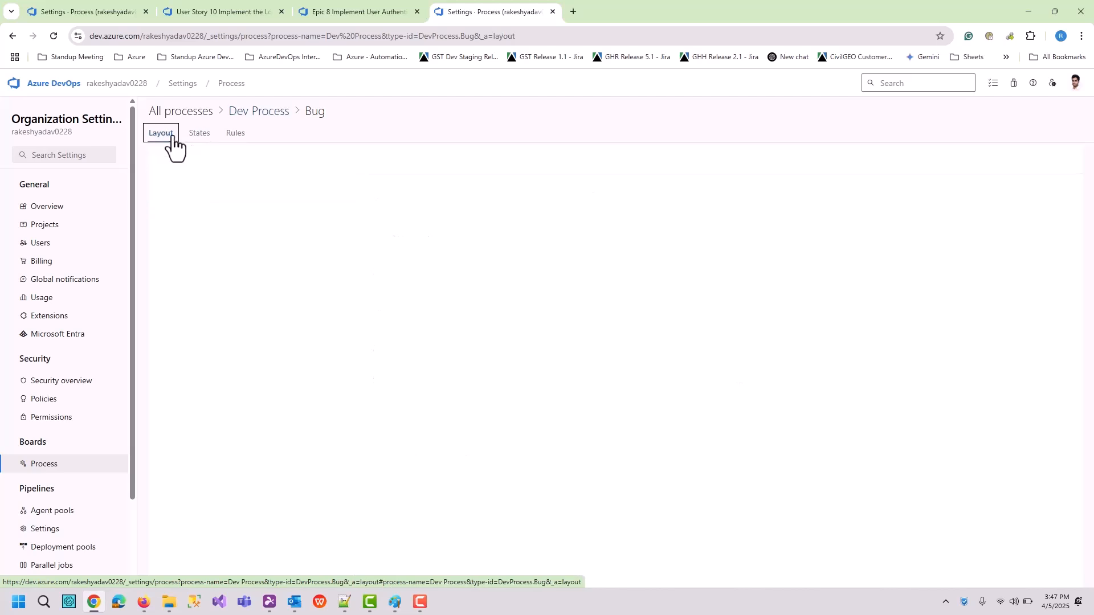
{"action": "left_click", "coordinate": [198, 137]}
Check the Epic work item type's rules and return to the User Story type's layout in Dev Process
{"action": "left_click", "coordinate": [257, 114]}
{"action": "left_click", "coordinate": [172, 231]}
{"action": "left_click", "coordinate": [231, 137]}
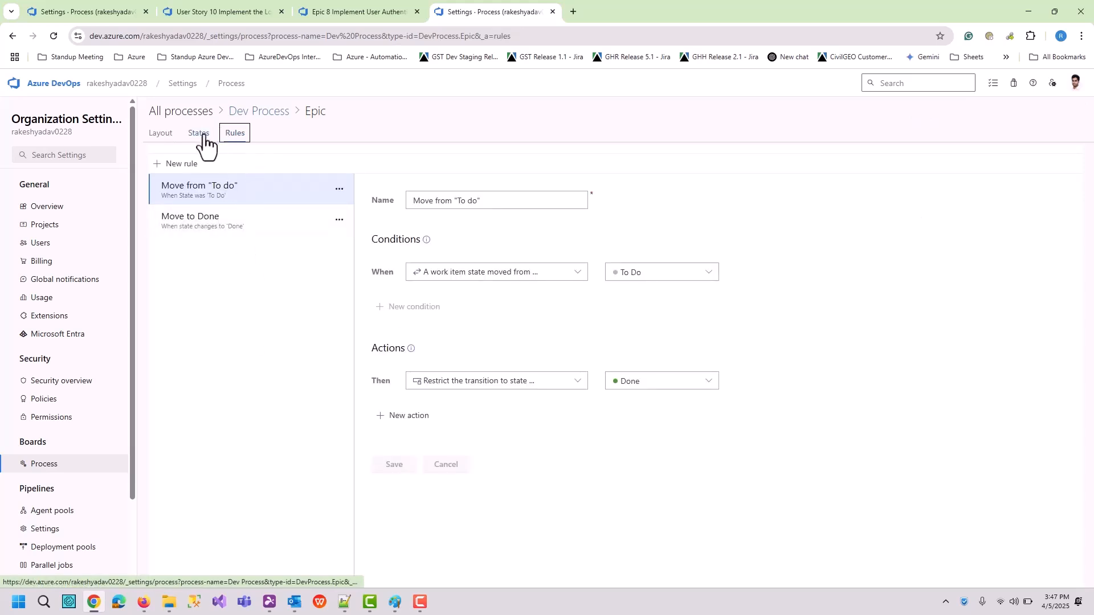
{"action": "left_click", "coordinate": [259, 113]}
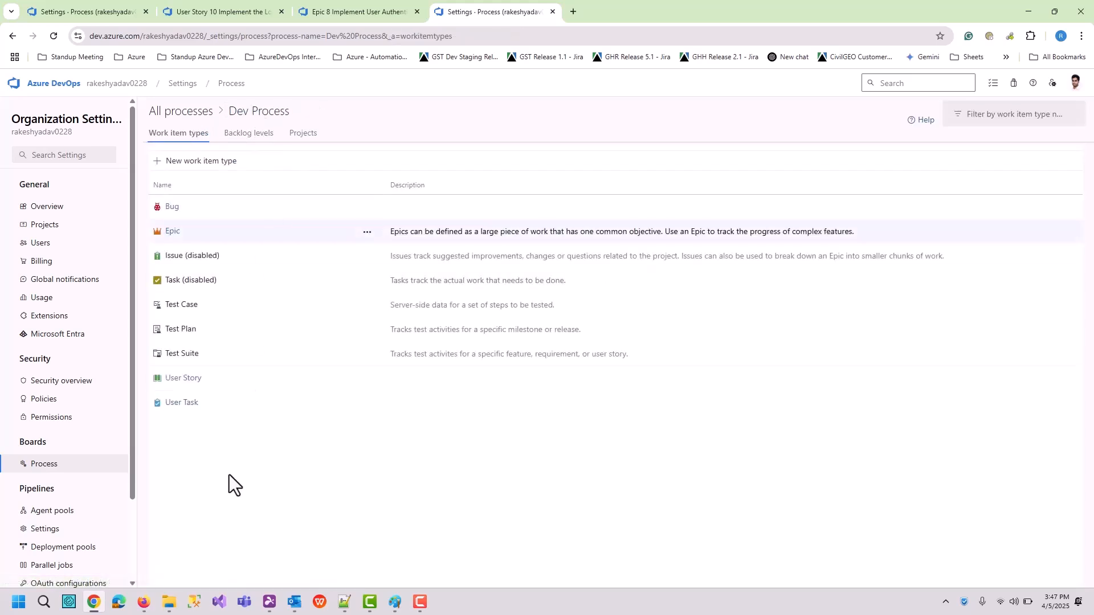
{"action": "left_click", "coordinate": [181, 380]}
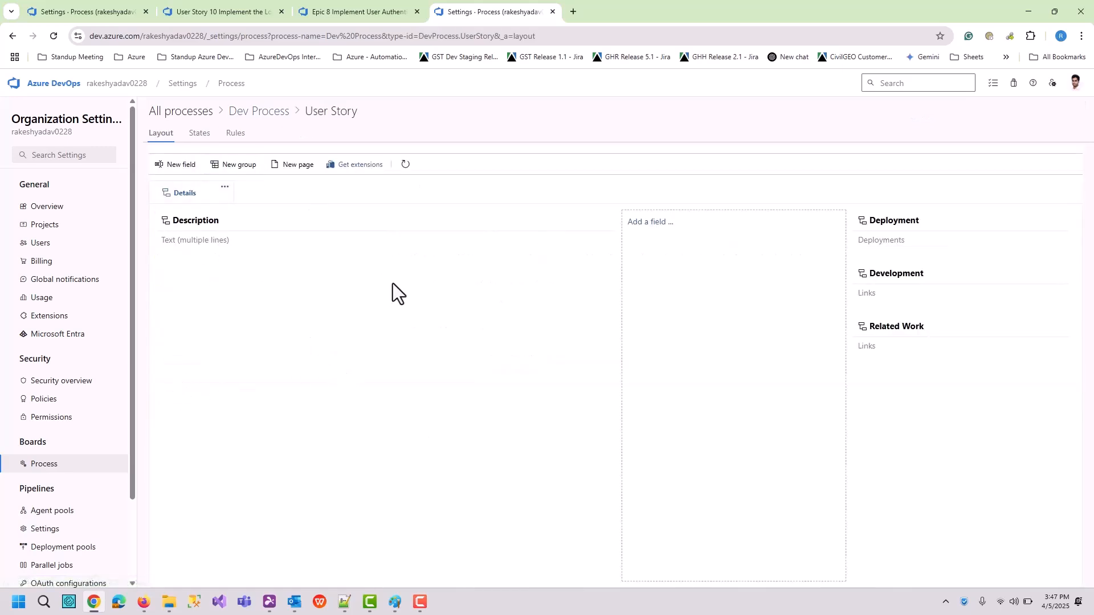
Open the user story Implement the Login Feature in its own browser tab and collapse the project navigation
{"action": "left_click", "coordinate": [347, 16]}
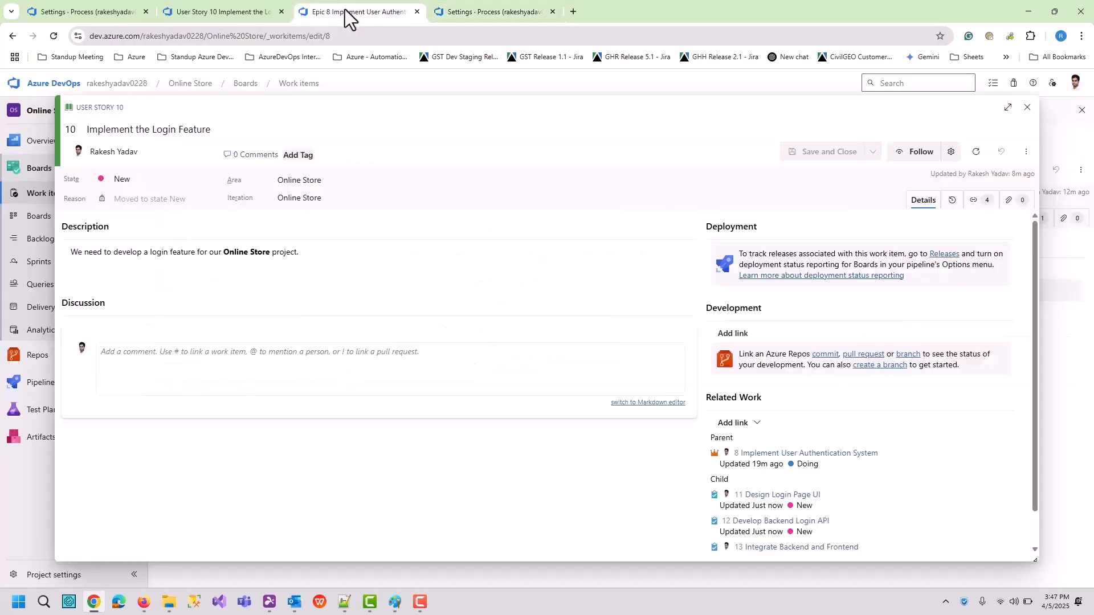
{"action": "middle_click", "coordinate": [100, 107]}
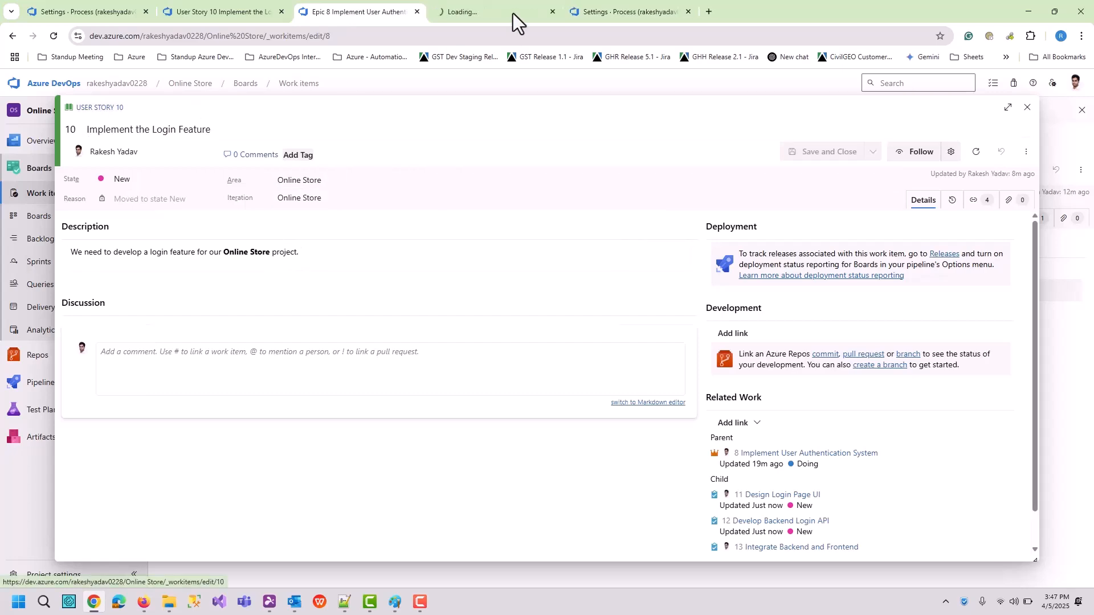
{"action": "left_click", "coordinate": [495, 11]}
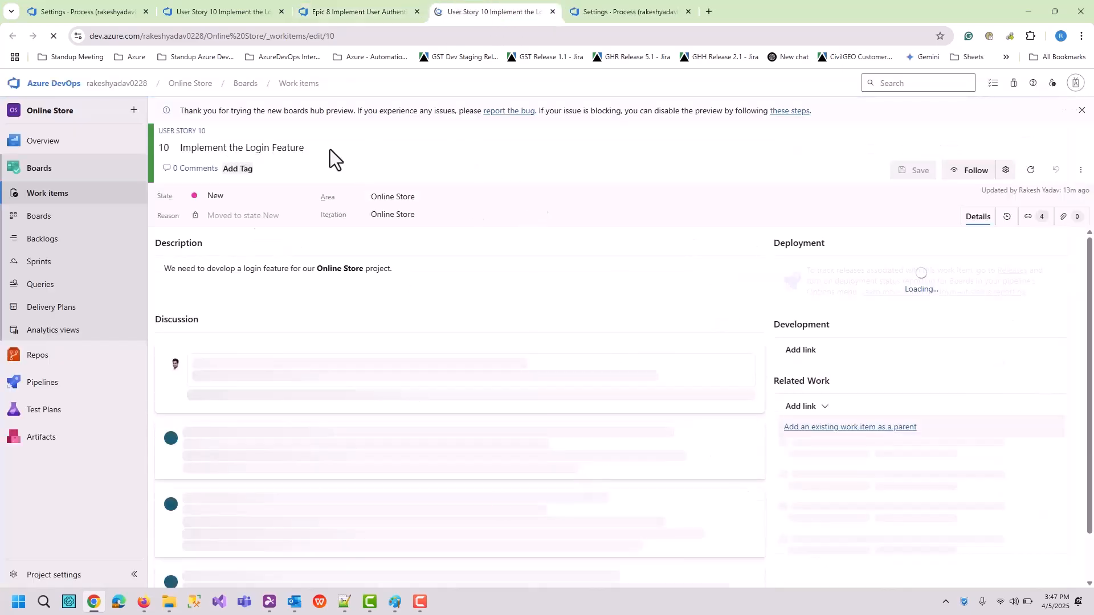
{"action": "left_click", "coordinate": [134, 575]}
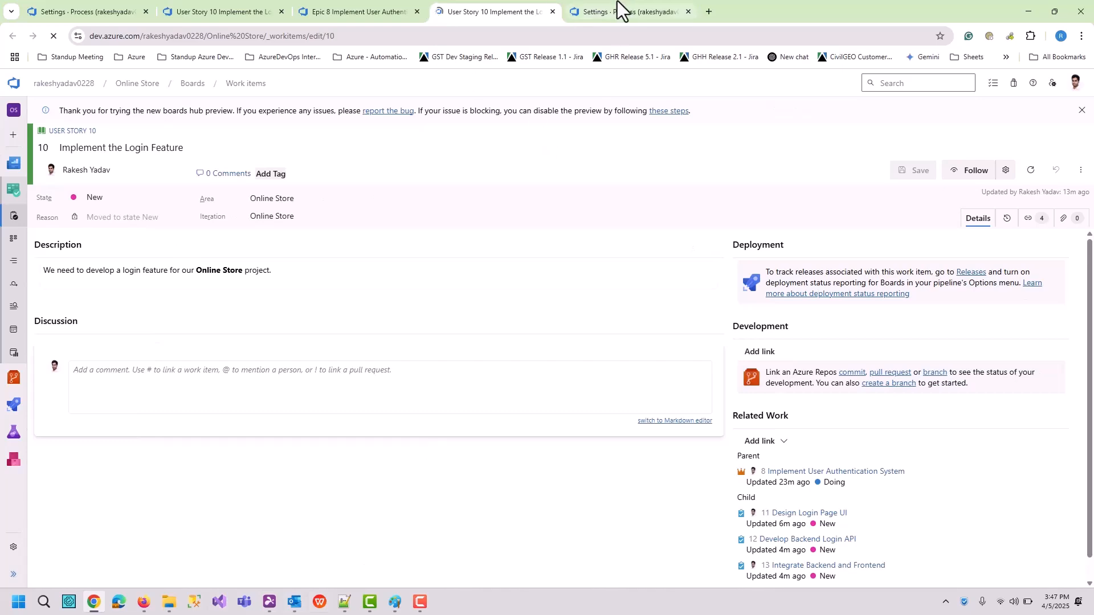
Compare the form of the user story Implement the Login Feature with the User Story type's layout
{"action": "left_click", "coordinate": [227, 10]}
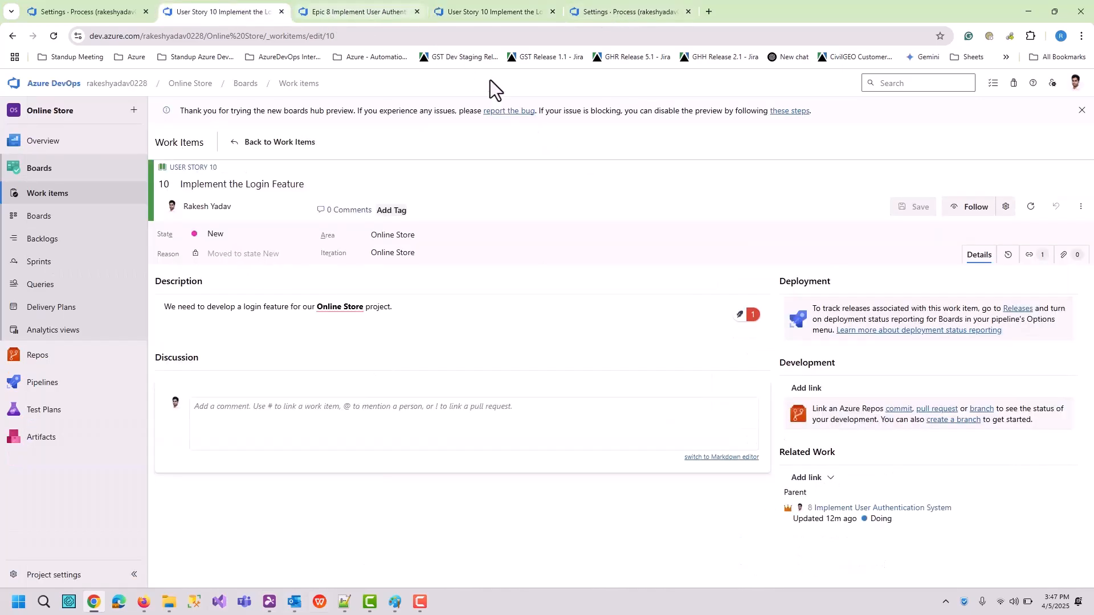
{"action": "left_click", "coordinate": [634, 10]}
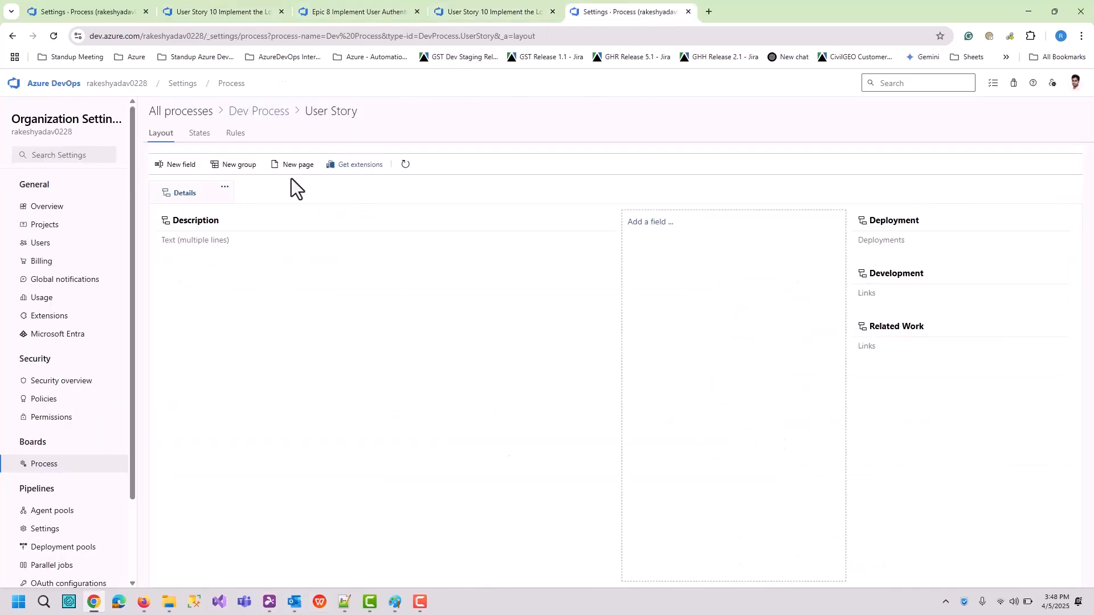
{"action": "left_click", "coordinate": [484, 3]}
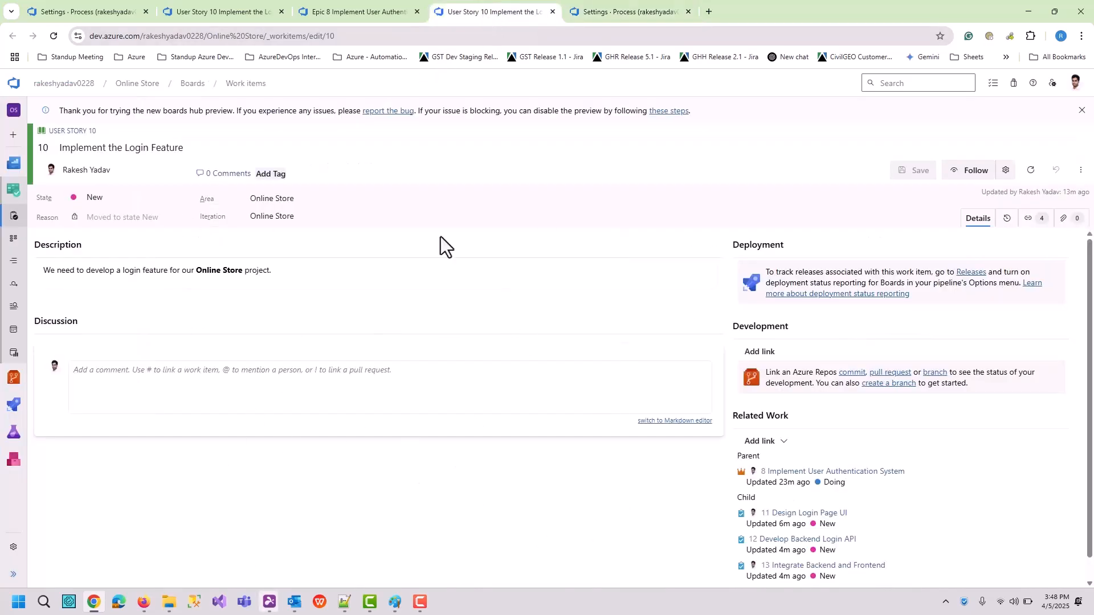
{"action": "left_click", "coordinate": [626, 10]}
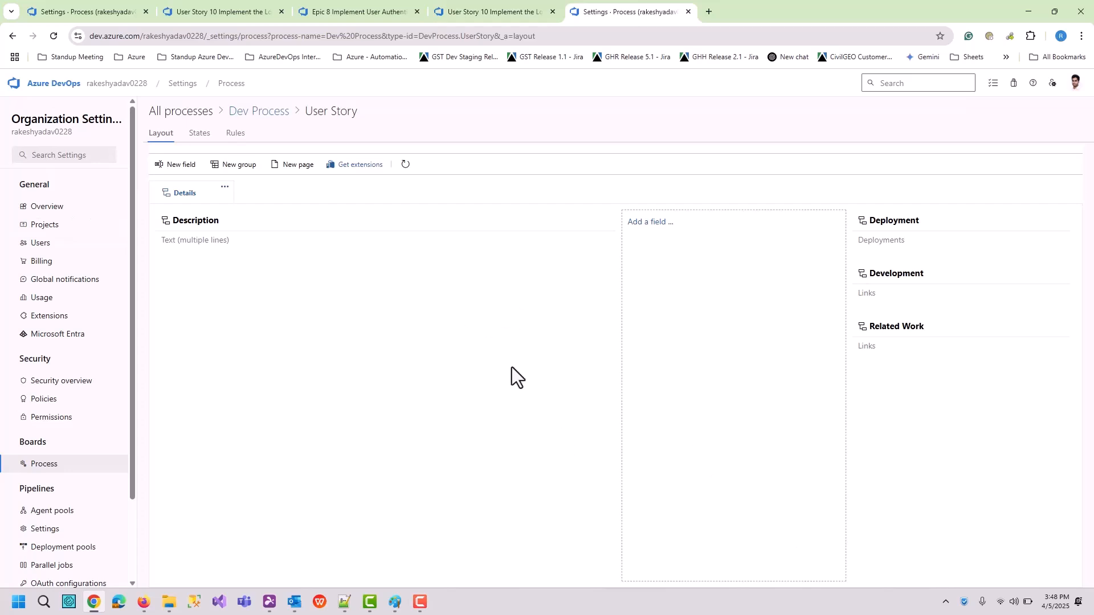
{"action": "scroll", "coordinate": [117, 542], "scroll_direction": "down", "scroll_amount": 2}
{"action": "scroll", "coordinate": [112, 515], "scroll_direction": "up", "scroll_amount": 2}
Add a group named Planning to the middle column of the User Story layout's Details page
{"action": "left_click", "coordinate": [239, 174]}
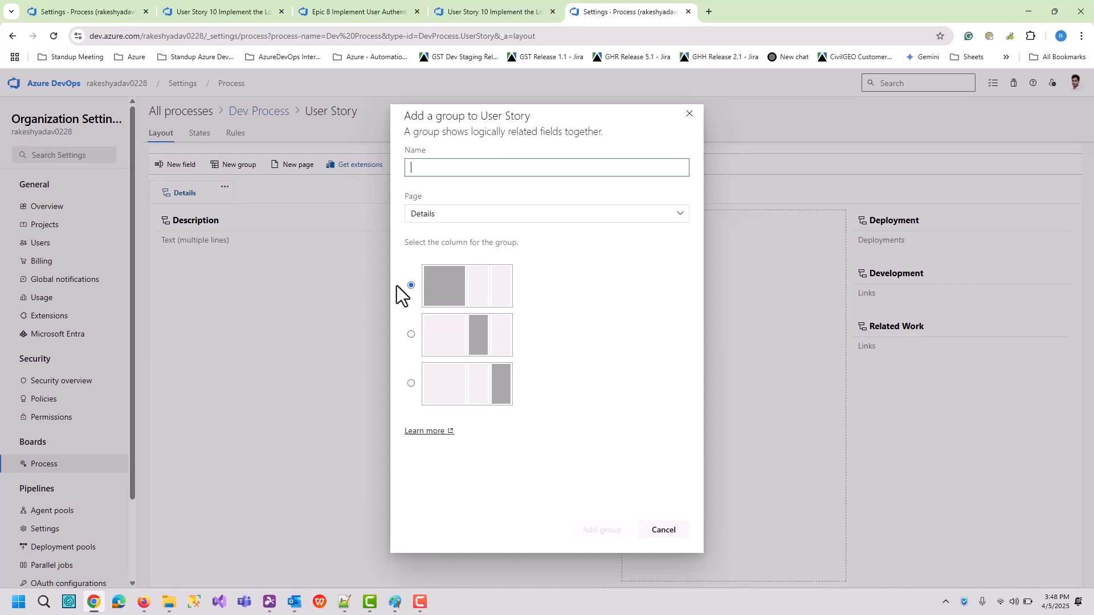
{"action": "left_click", "coordinate": [463, 341]}
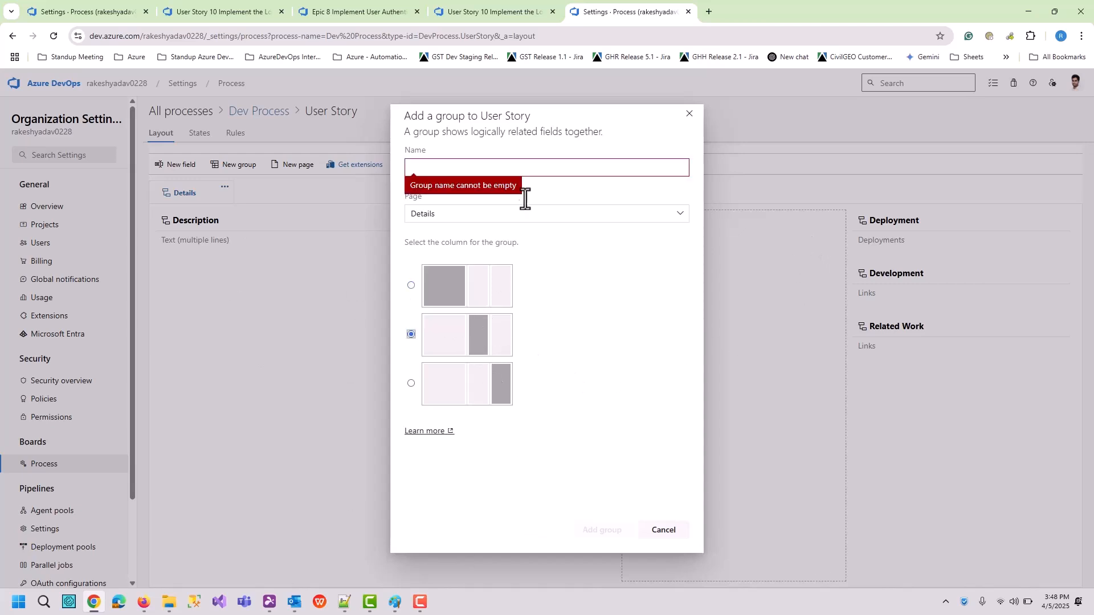
{"action": "left_click_drag", "start_coordinate": [550, 122], "coordinate": [339, 137]}
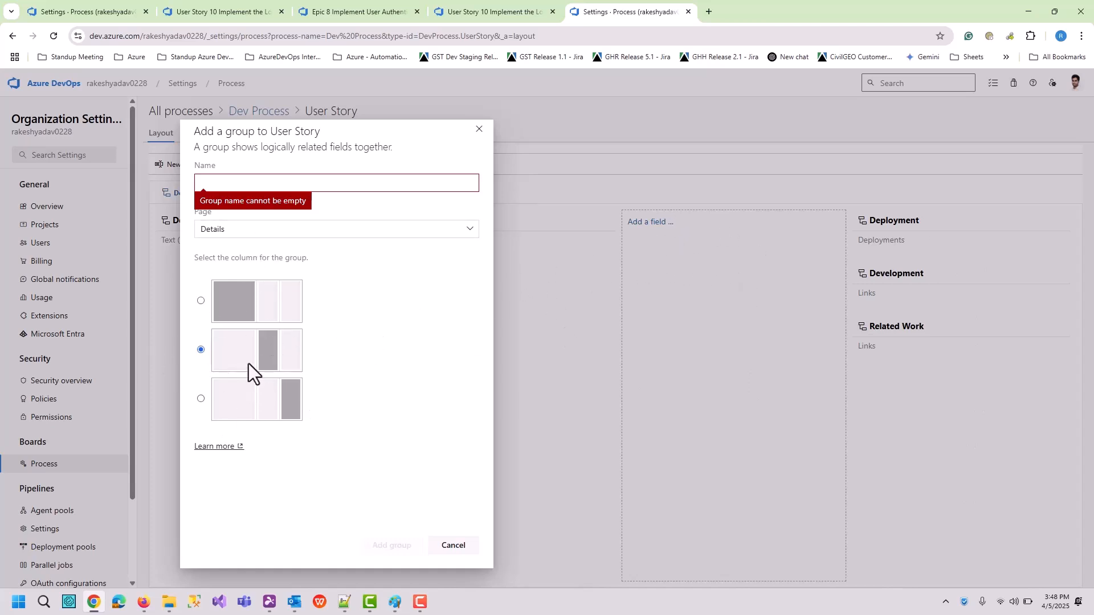
{"action": "left_click_drag", "start_coordinate": [377, 141], "coordinate": [689, 161]}
{"action": "left_click_drag", "start_coordinate": [644, 328], "coordinate": [609, 224]}
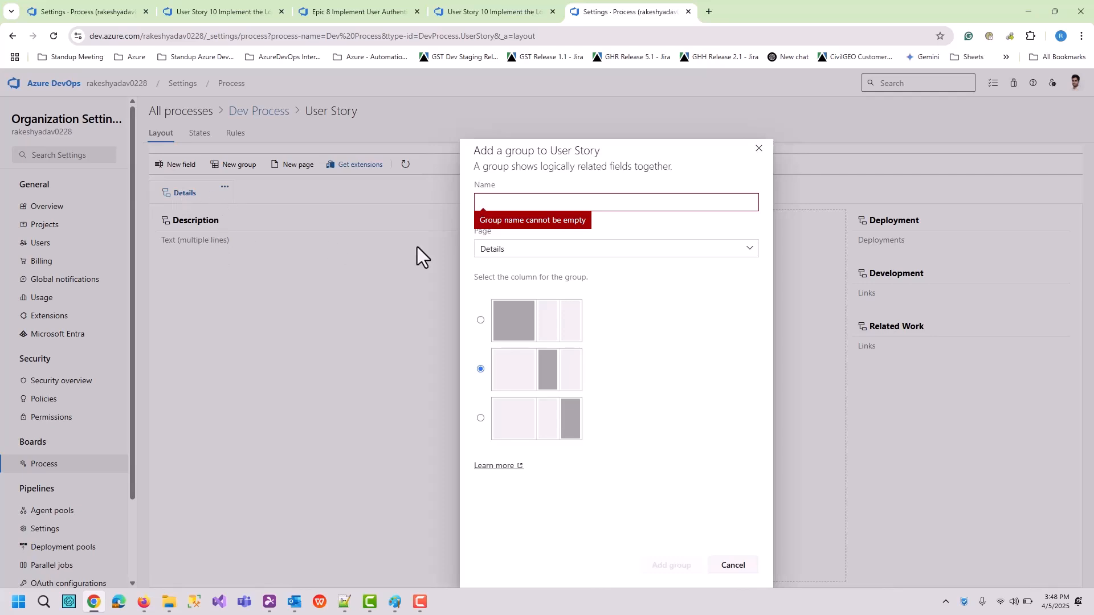
{"action": "left_click", "coordinate": [507, 251]}
{"action": "left_click", "coordinate": [505, 254]}
{"action": "left_click", "coordinate": [527, 203]}
{"action": "type", "text": "Planning"}
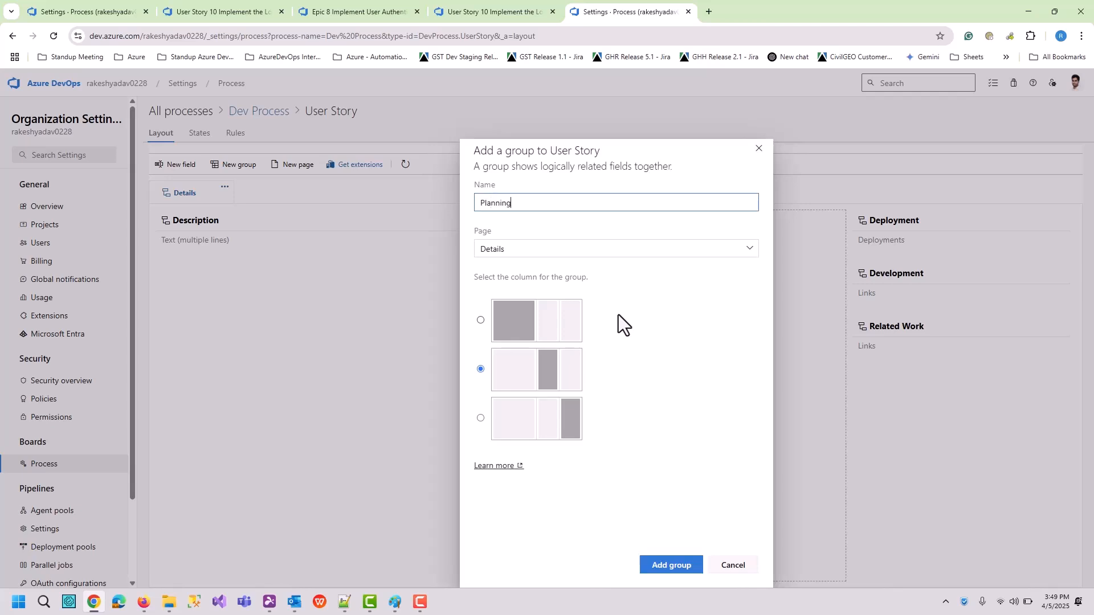
{"action": "left_click", "coordinate": [668, 566]}
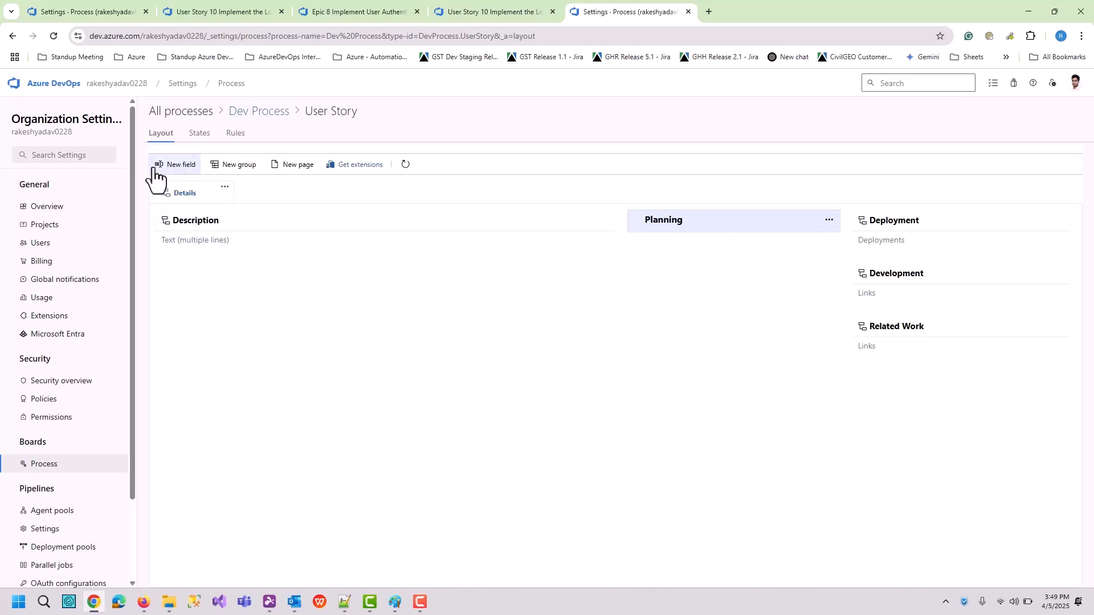
Start a new field in the Planning group and choose the existing field Priority as its definition
{"action": "left_click", "coordinate": [831, 224]}
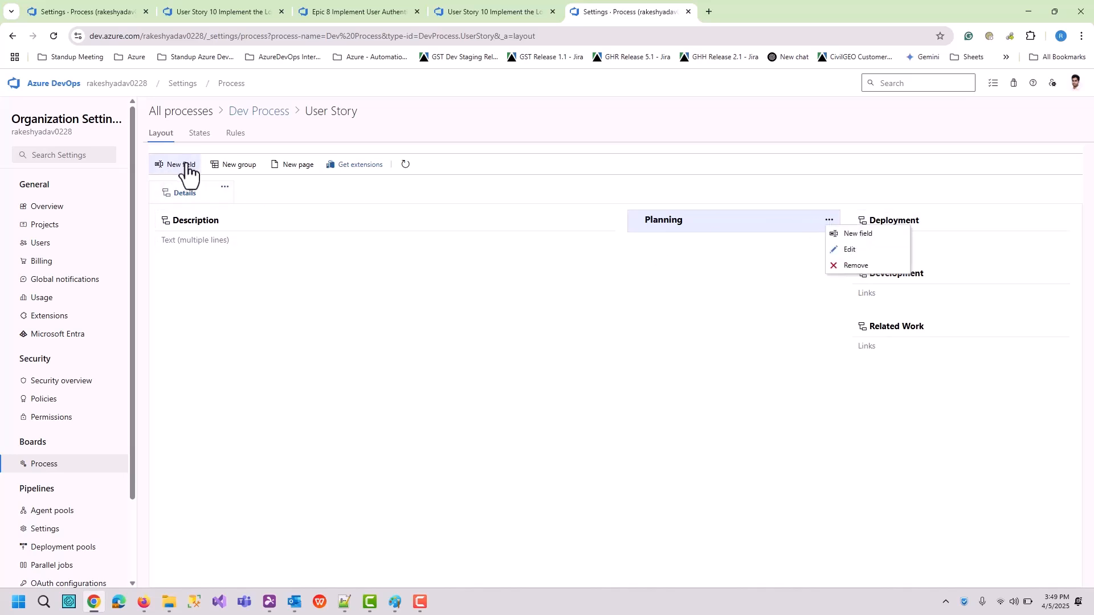
{"action": "left_click", "coordinate": [858, 235]}
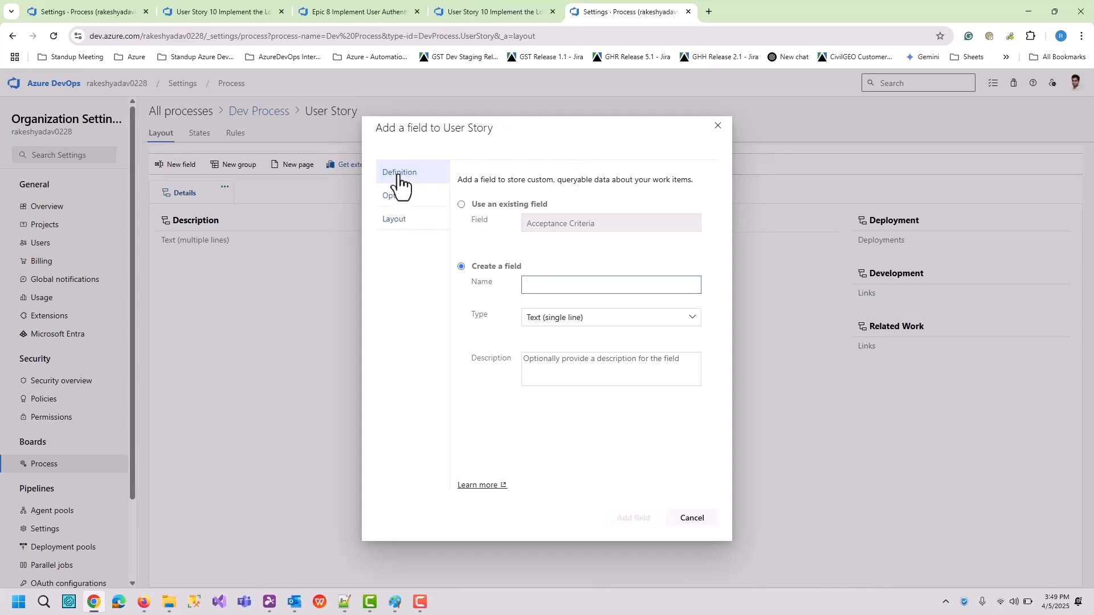
{"action": "left_click", "coordinate": [489, 206]}
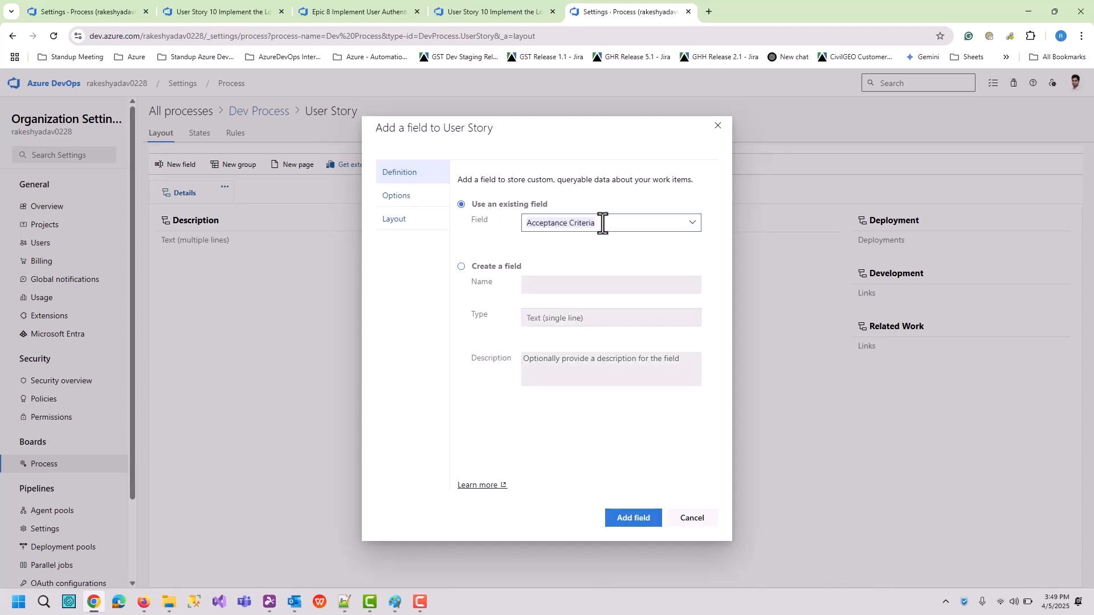
{"action": "left_click", "coordinate": [692, 222]}
{"action": "scroll", "coordinate": [593, 342], "scroll_direction": "down", "scroll_amount": 4}
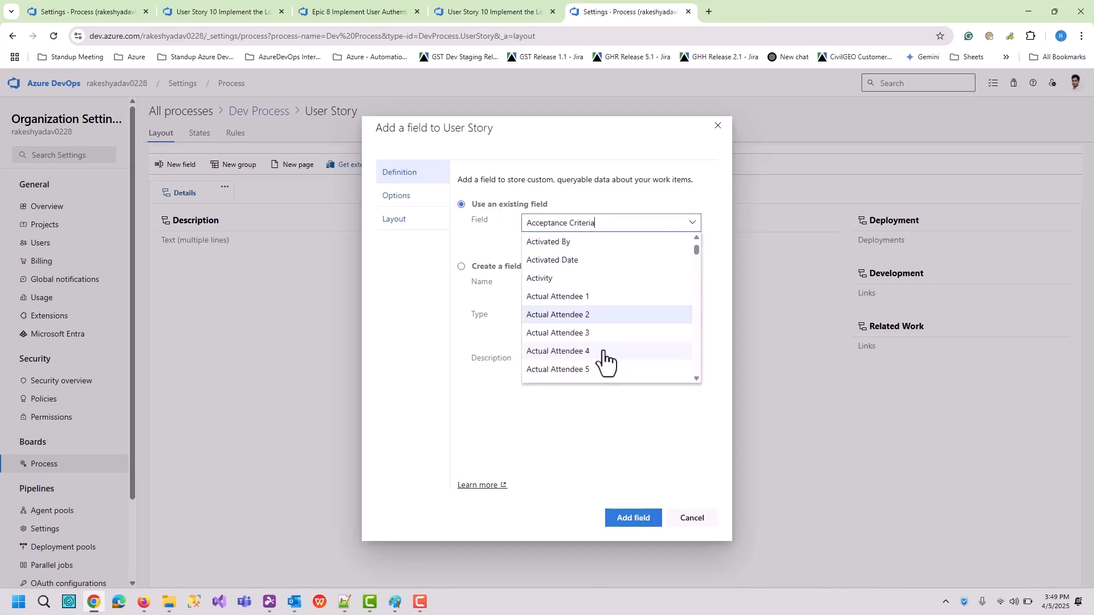
{"action": "scroll", "coordinate": [603, 360], "scroll_direction": "up", "scroll_amount": 1}
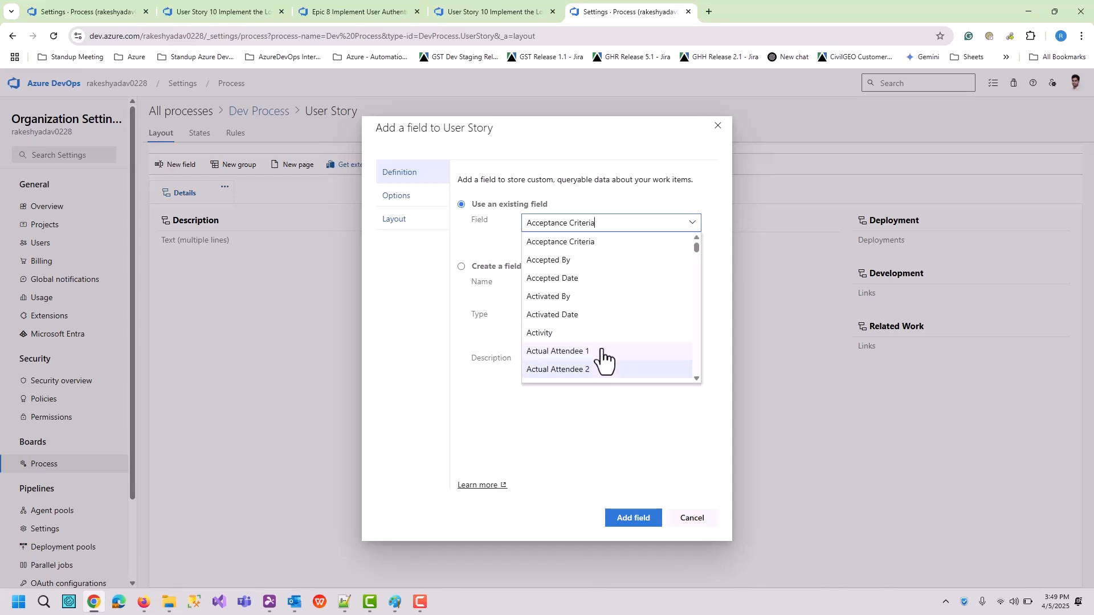
{"action": "key", "text": "BackSpace"}
{"action": "key", "text": "BackSpace"}
{"action": "key", "text": "BackSpace"}
{"action": "key", "text": "BackSpace"}
{"action": "key", "text": "BackSpace"}
{"action": "key", "text": "BackSpace"}
{"action": "key", "text": "BackSpace"}
{"action": "key", "text": "BackSpace"}
{"action": "key", "text": "BackSpace"}
{"action": "key", "text": "BackSpace"}
{"action": "key", "text": "BackSpace"}
{"action": "key", "text": "BackSpace"}
{"action": "key", "text": "BackSpace"}
{"action": "key", "text": "BackSpace"}
{"action": "key", "text": "BackSpace"}
{"action": "key", "text": "BackSpace"}
{"action": "key", "text": "BackSpace"}
{"action": "key", "text": "BackSpace"}
{"action": "key", "text": "BackSpace"}
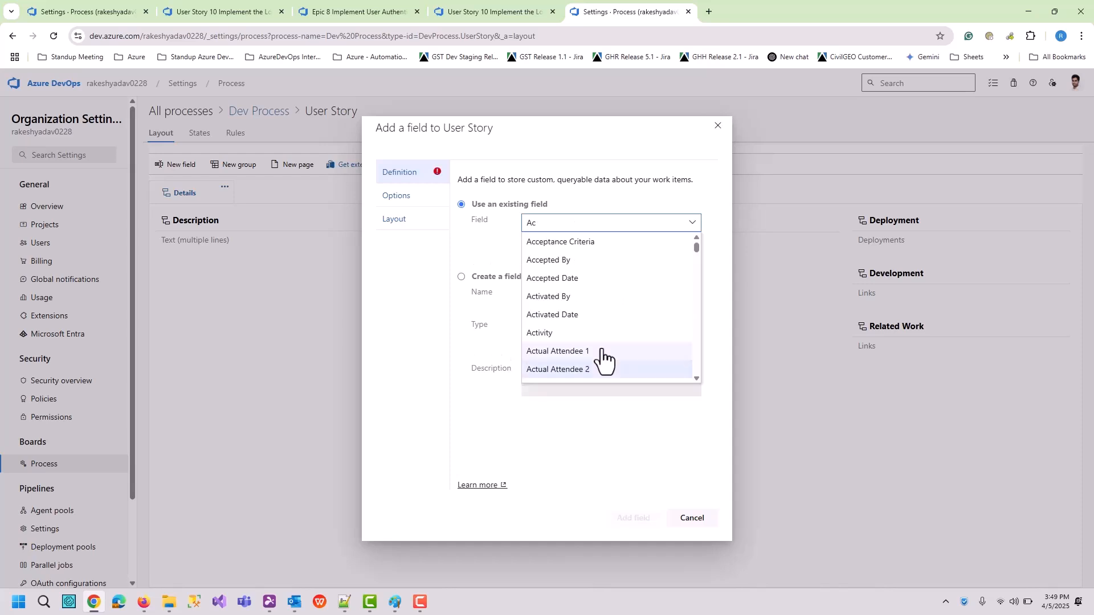
{"action": "type", "text": "Parametersro"}
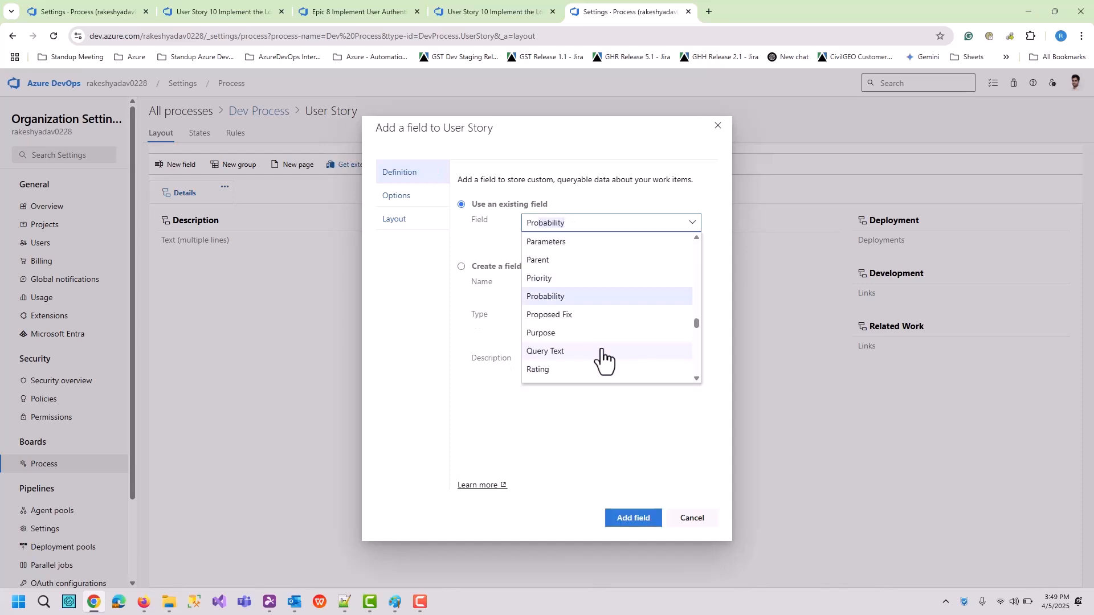
{"action": "key", "text": "BackSpace"}
{"action": "key", "text": "BackSpace"}
{"action": "type", "text": "ior"}
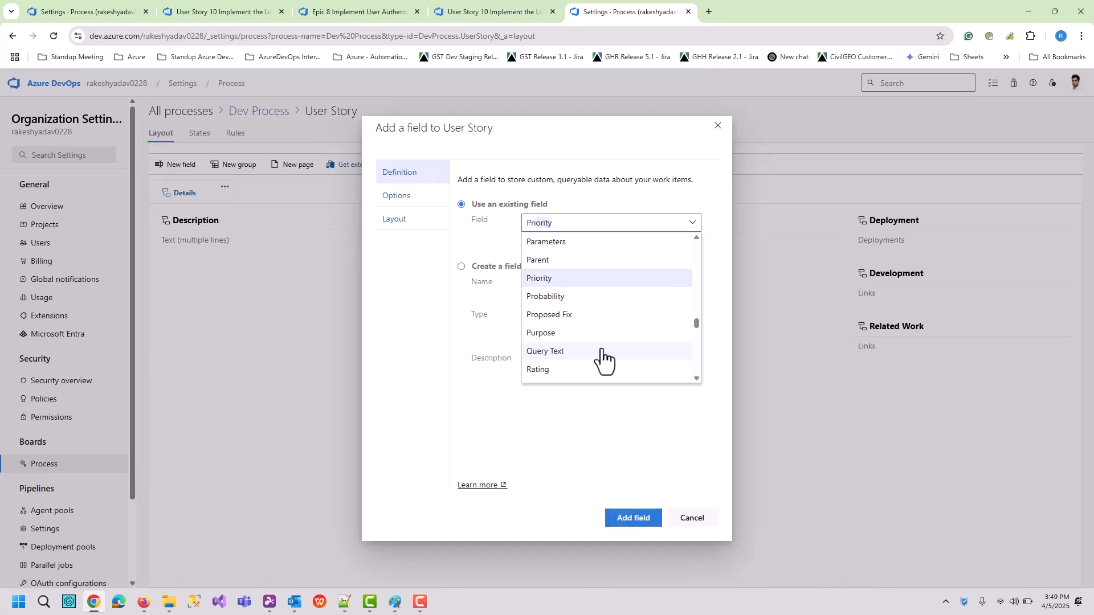
{"action": "left_click", "coordinate": [596, 282]}
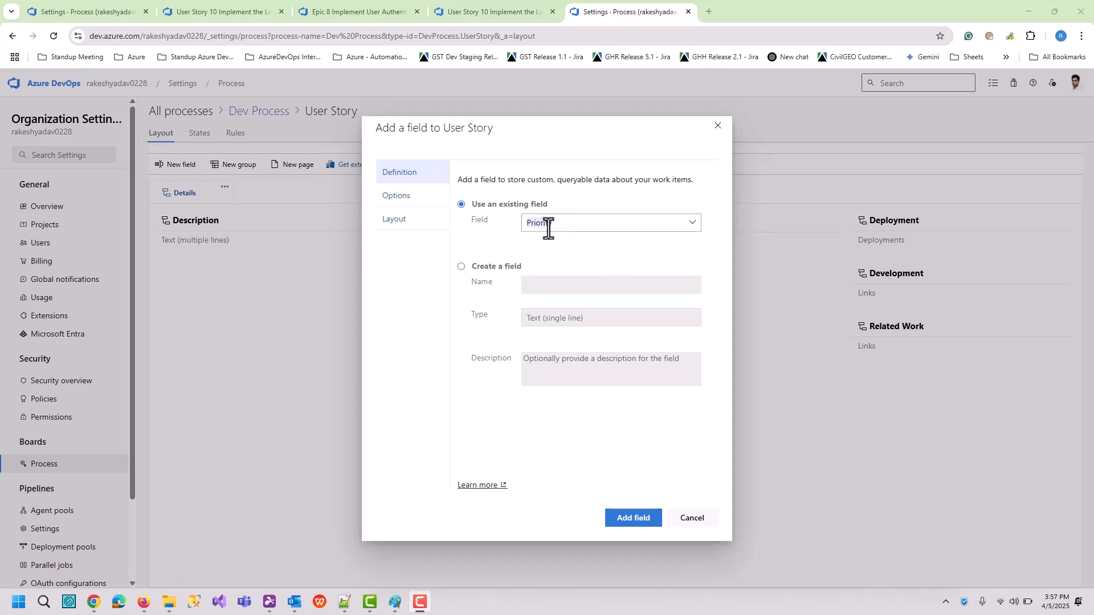
Set the Priority field's default value to 2 in its options
{"action": "left_click", "coordinate": [397, 203]}
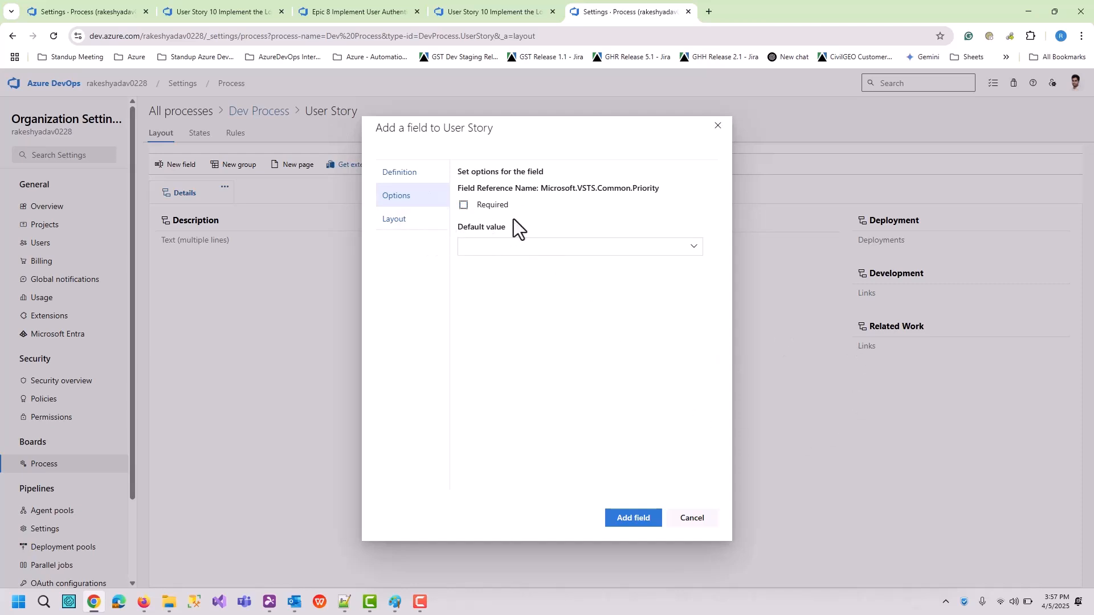
{"action": "left_click", "coordinate": [583, 248]}
{"action": "left_click", "coordinate": [695, 248]}
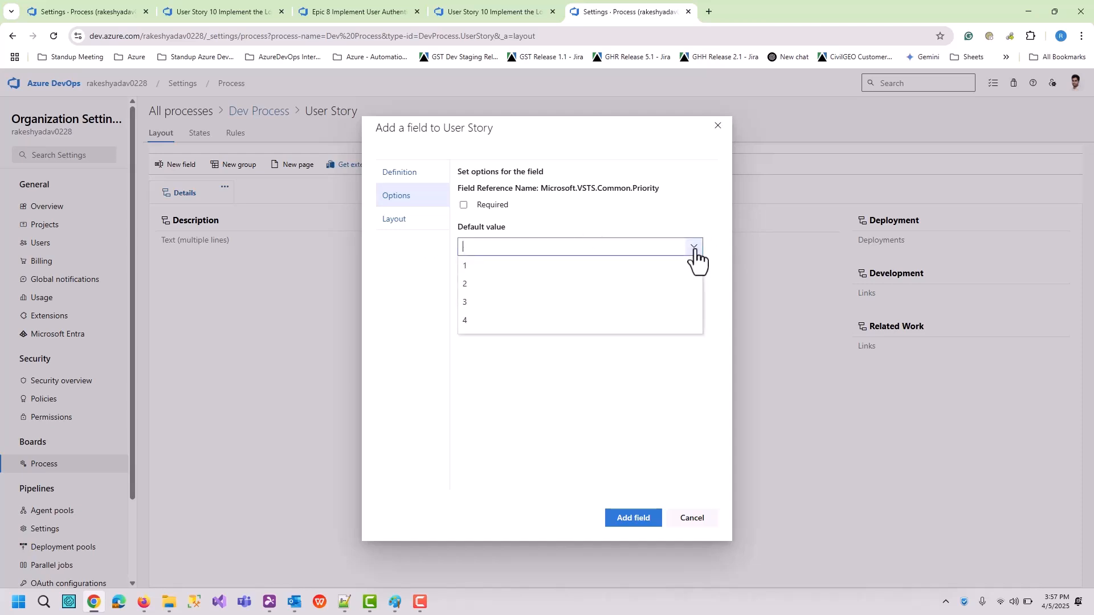
{"action": "left_click", "coordinate": [477, 303]}
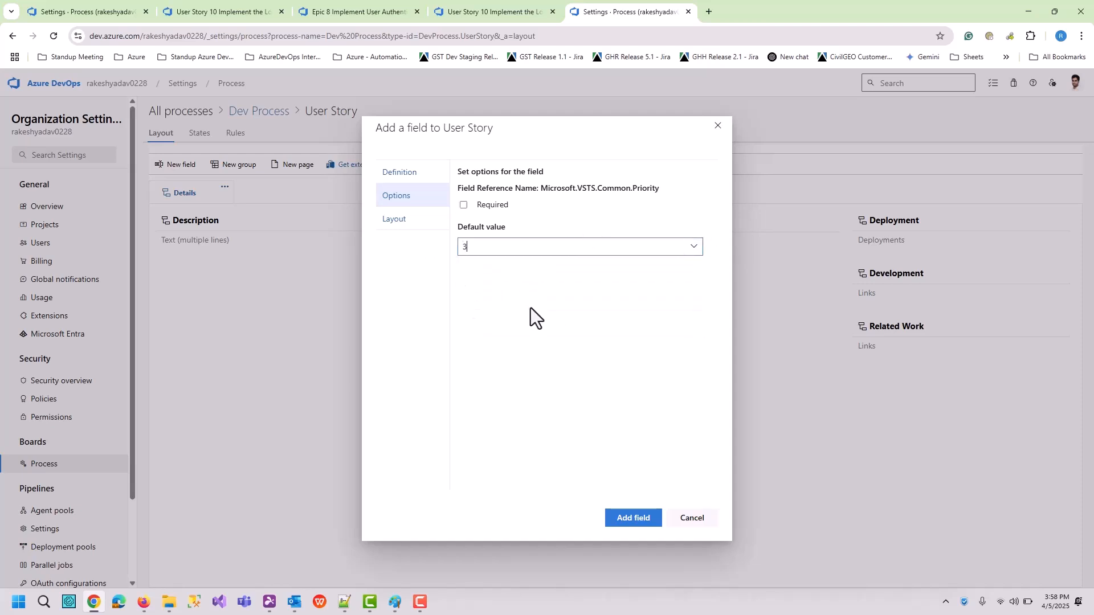
{"action": "left_click", "coordinate": [690, 249]}
{"action": "left_click", "coordinate": [471, 285]}
Check the Priority field's label, page and available existing groups in its layout settings
{"action": "left_click", "coordinate": [399, 221]}
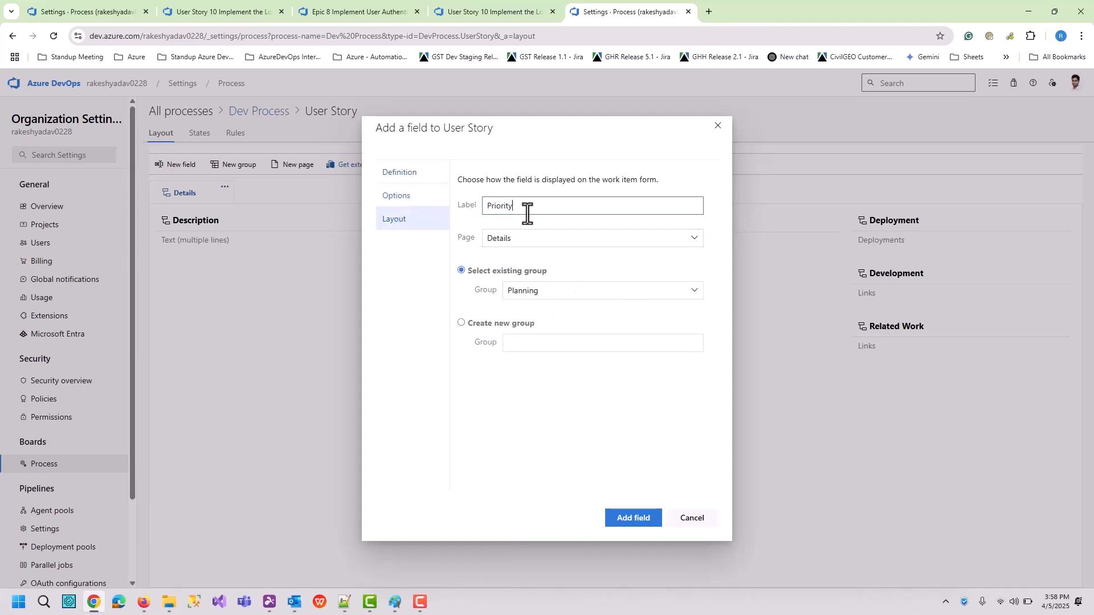
{"action": "left_click_drag", "start_coordinate": [543, 128], "coordinate": [374, 159]}
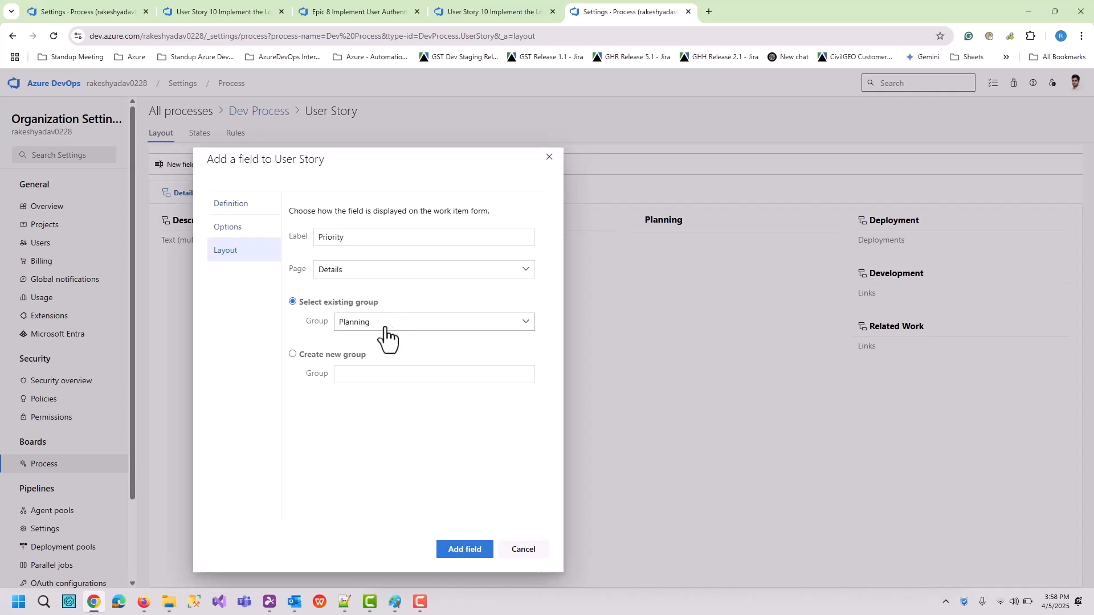
{"action": "left_click", "coordinate": [525, 324]}
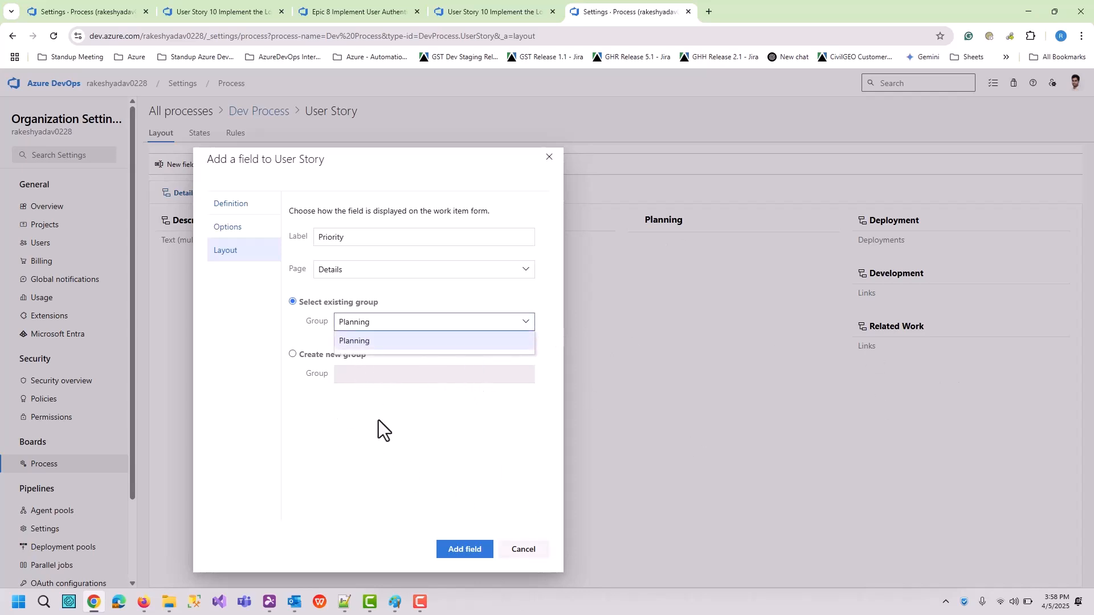
{"action": "left_click", "coordinate": [288, 360]}
{"action": "left_click", "coordinate": [296, 357]}
{"action": "left_click", "coordinate": [376, 376]}
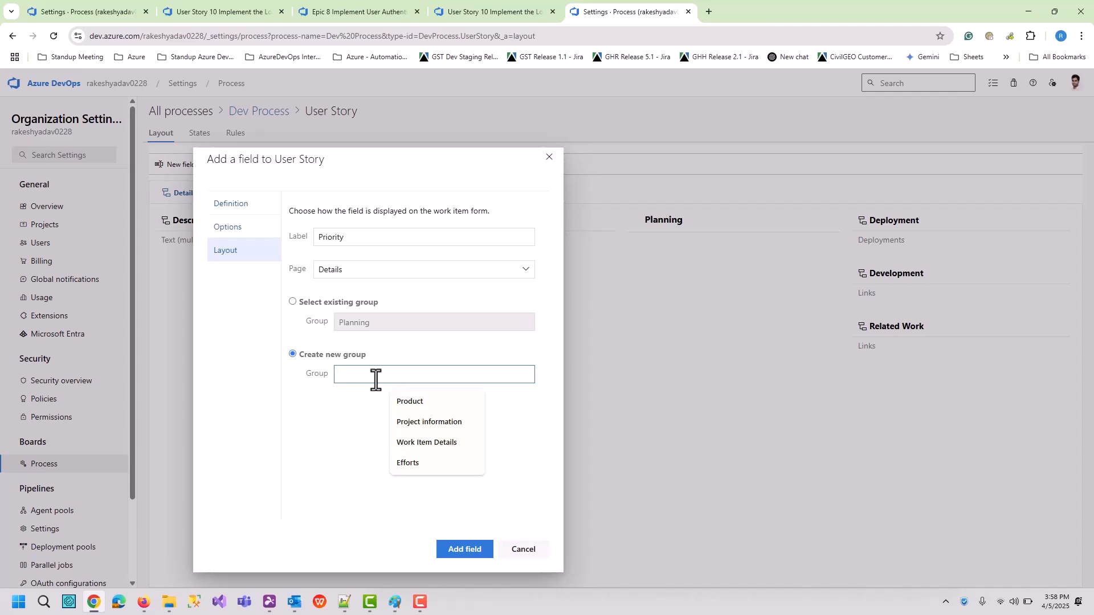
{"action": "type", "text": "Ticket Details"}
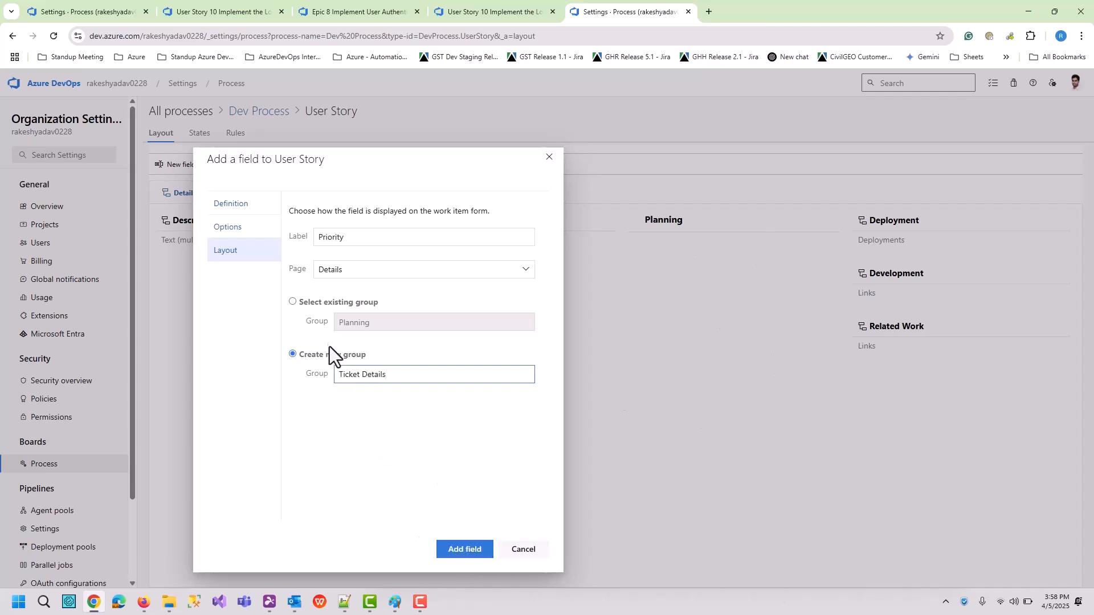
Assign the Priority field to the existing group Planning and add it to the User Story layout
{"action": "left_click", "coordinate": [309, 304]}
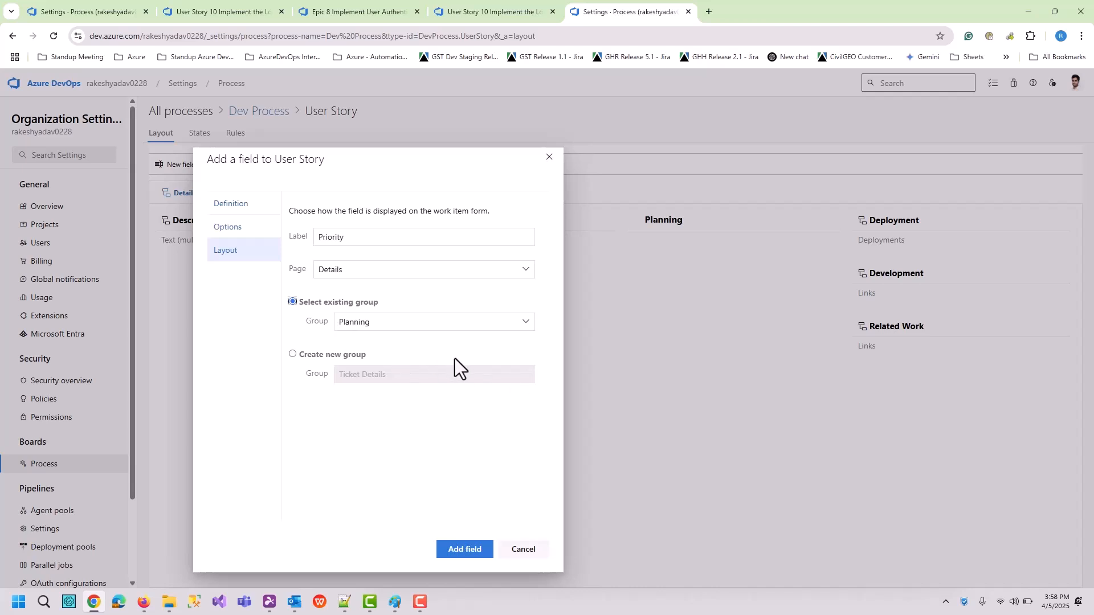
{"action": "left_click", "coordinate": [453, 558]}
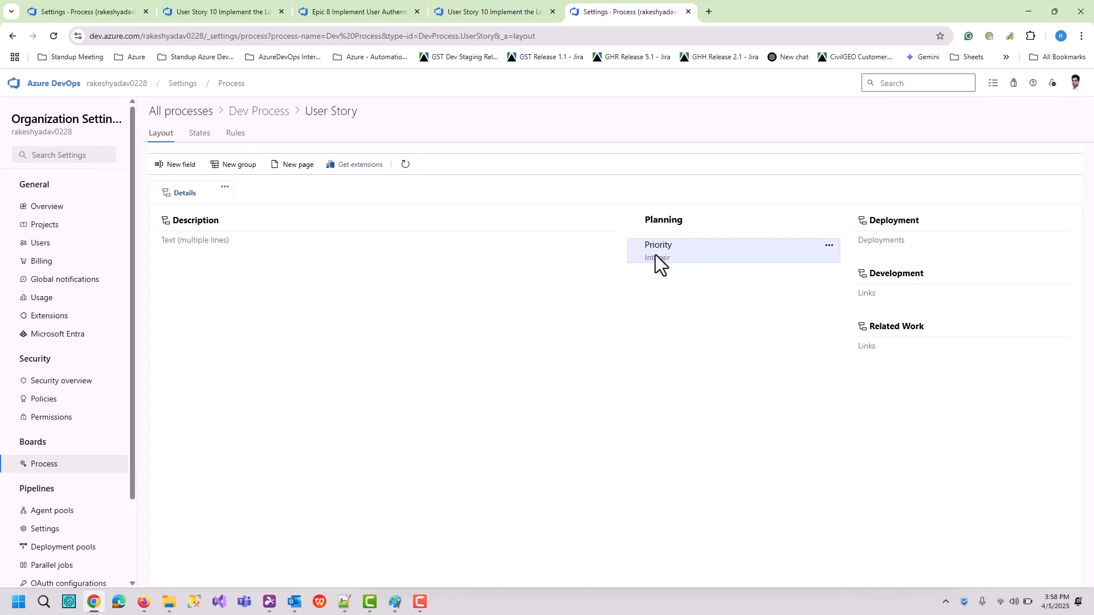
Start another new field in the Planning group and choose the existing field Severity as its definition
{"action": "left_click", "coordinate": [828, 221]}
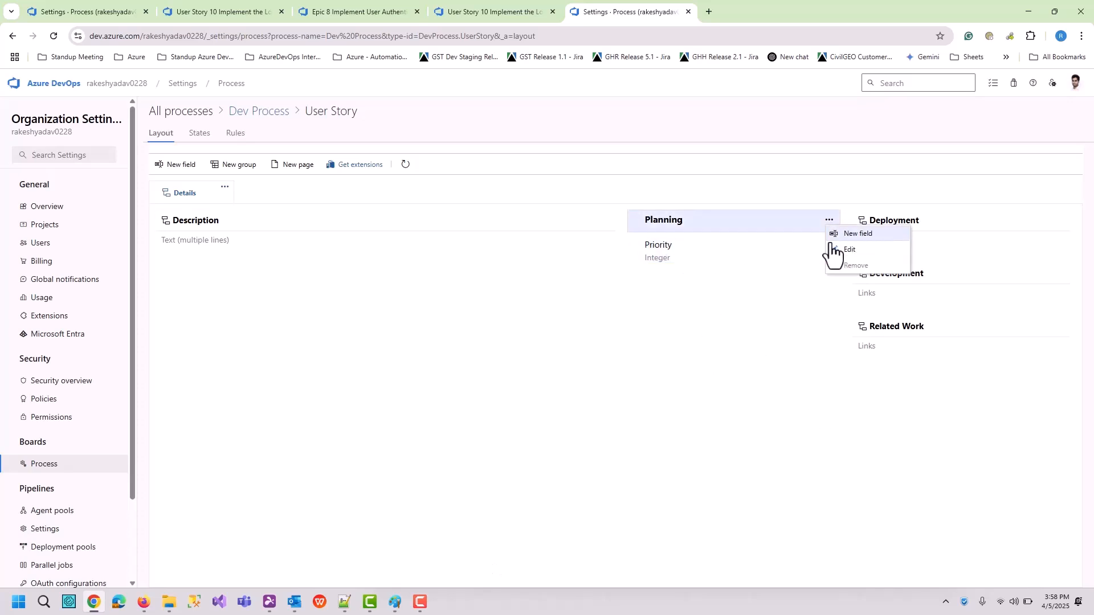
{"action": "left_click", "coordinate": [842, 236]}
{"action": "left_click", "coordinate": [618, 228]}
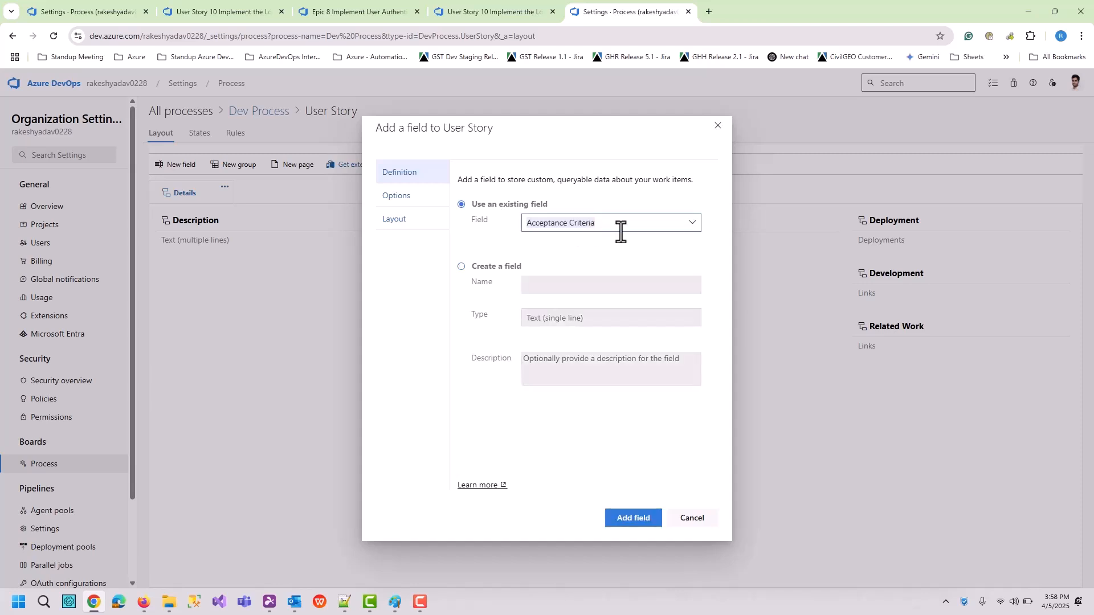
{"action": "type", "text": "seve"}
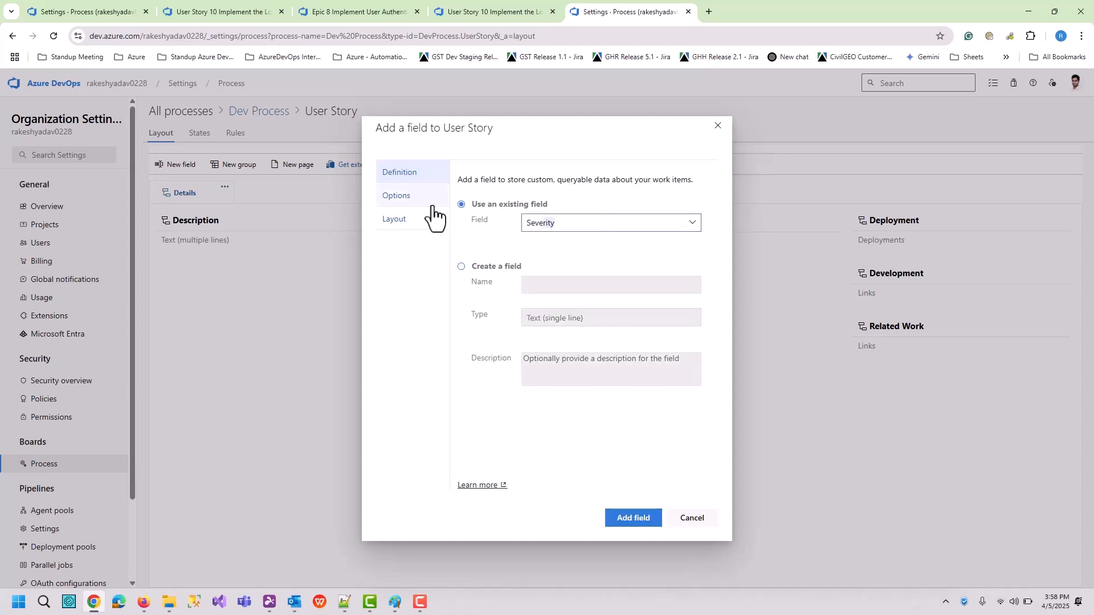
{"action": "left_click", "coordinate": [464, 216]}
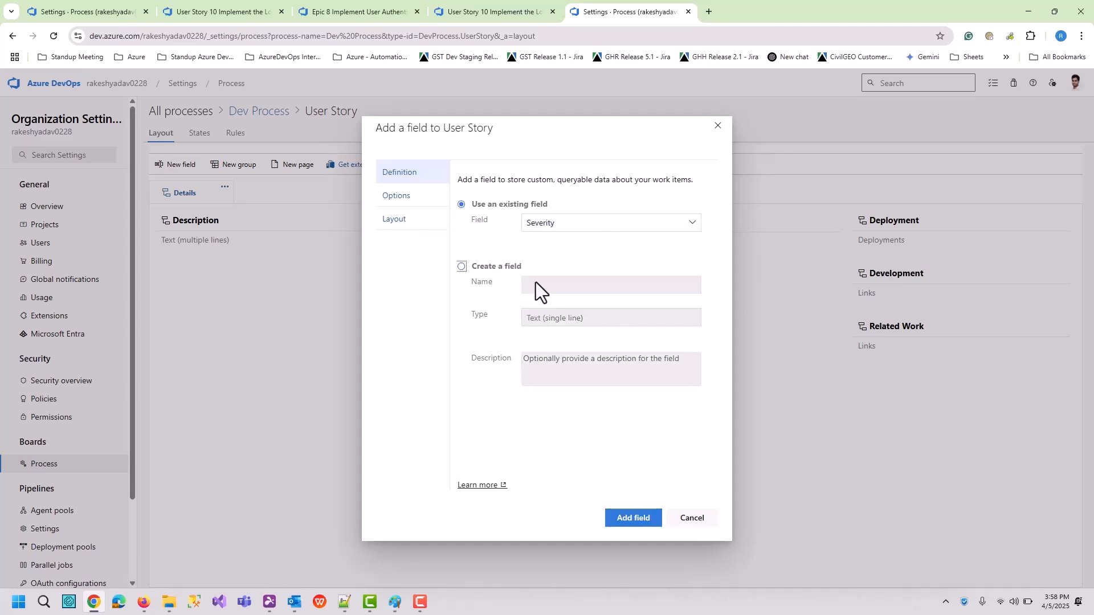
Set the Severity field's default value to 3 - Medium and add the field to the Planning group
{"action": "left_click", "coordinate": [400, 200]}
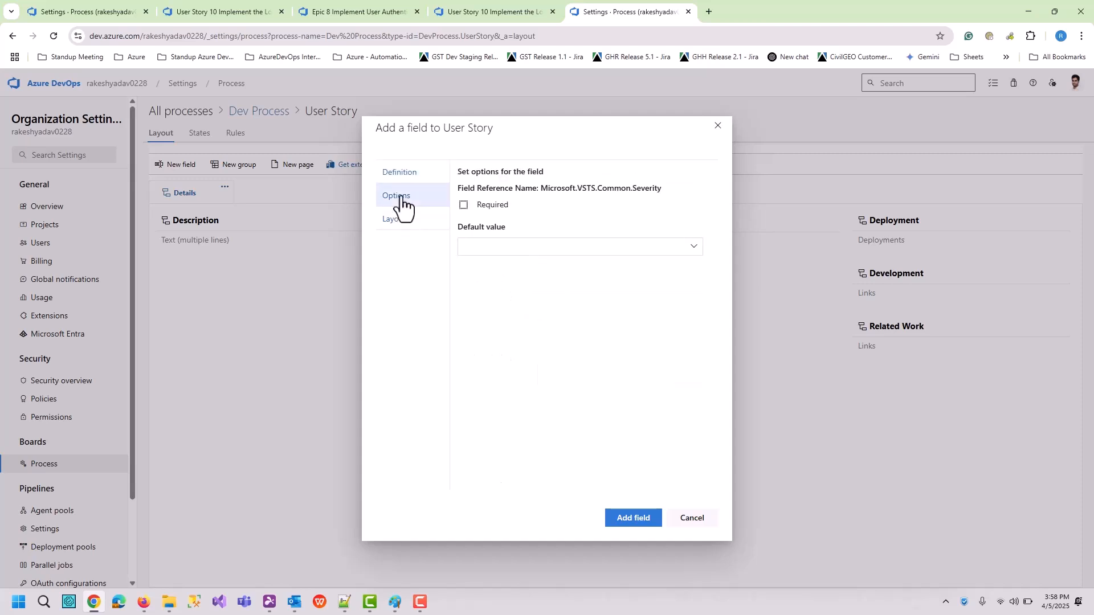
{"action": "left_click", "coordinate": [402, 221]}
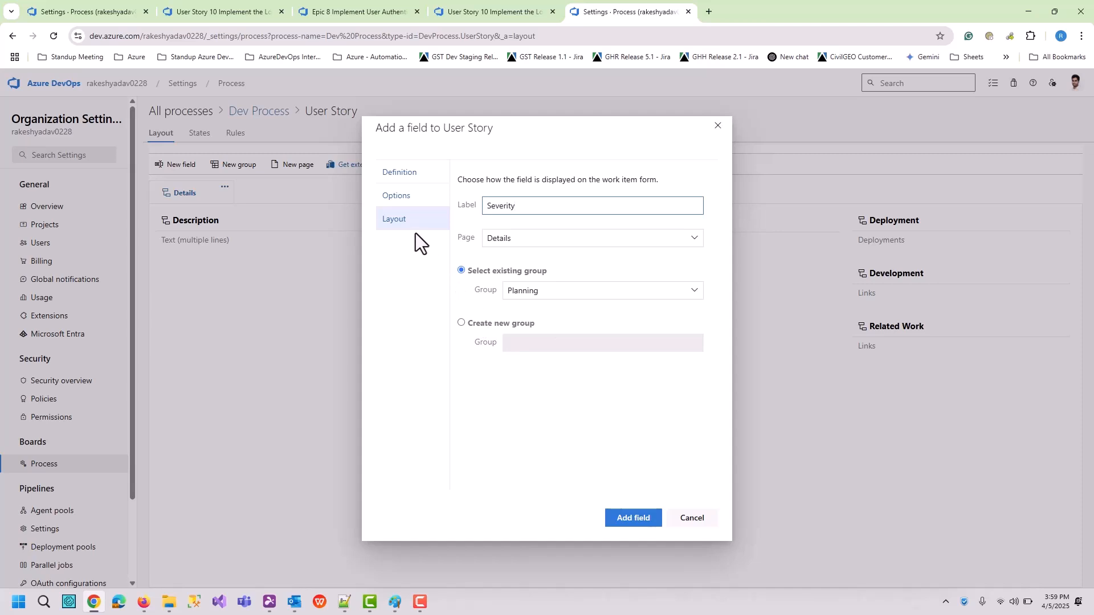
{"action": "left_click", "coordinate": [398, 199]}
{"action": "left_click", "coordinate": [634, 247]}
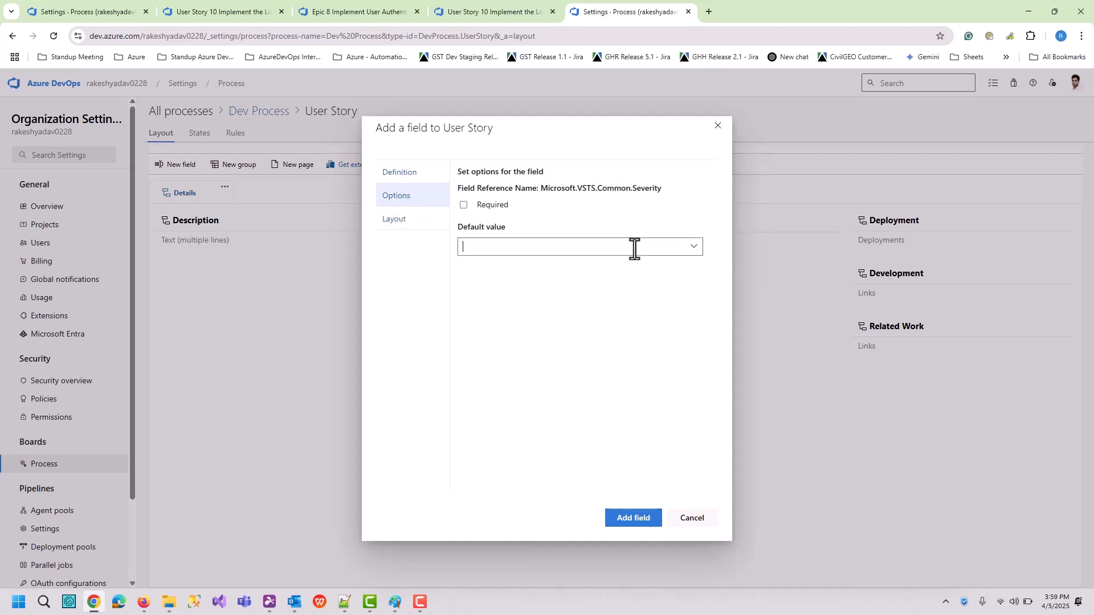
{"action": "left_click", "coordinate": [692, 248]}
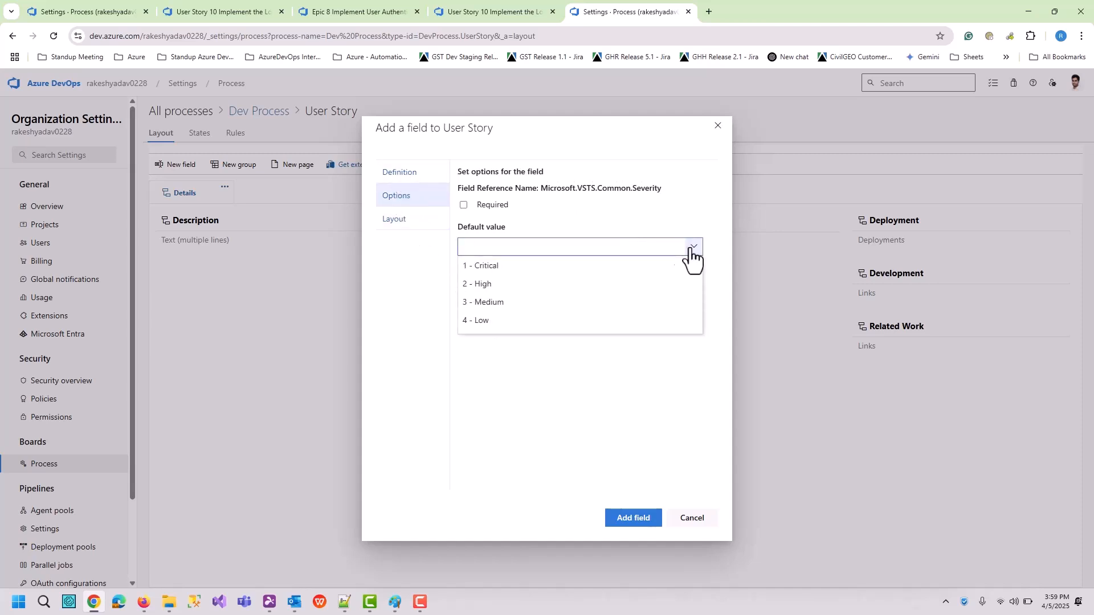
{"action": "left_click", "coordinate": [494, 305]}
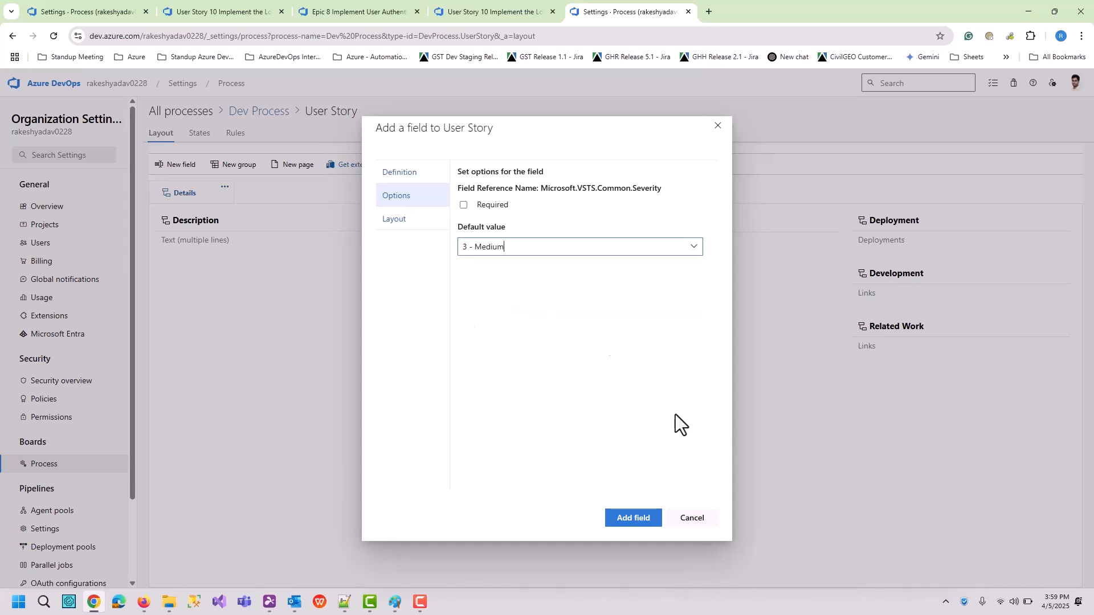
{"action": "left_click", "coordinate": [626, 520]}
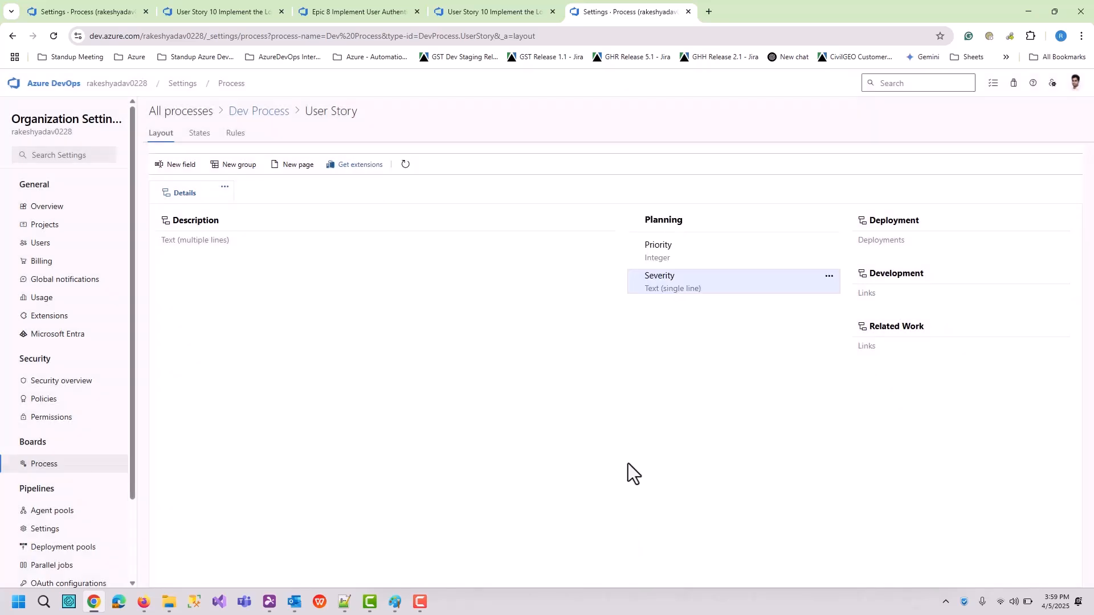
Reload the user story Implement the Login Feature to check its Planning fields, and return to the User Story layout
{"action": "left_click", "coordinate": [503, 11]}
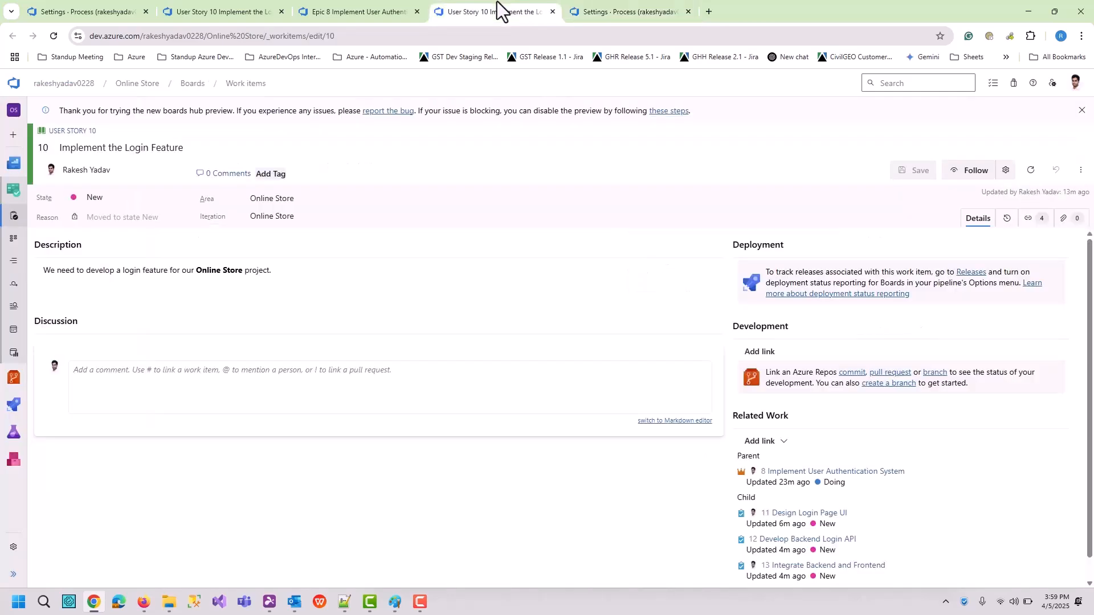
{"action": "left_click", "coordinate": [51, 37]}
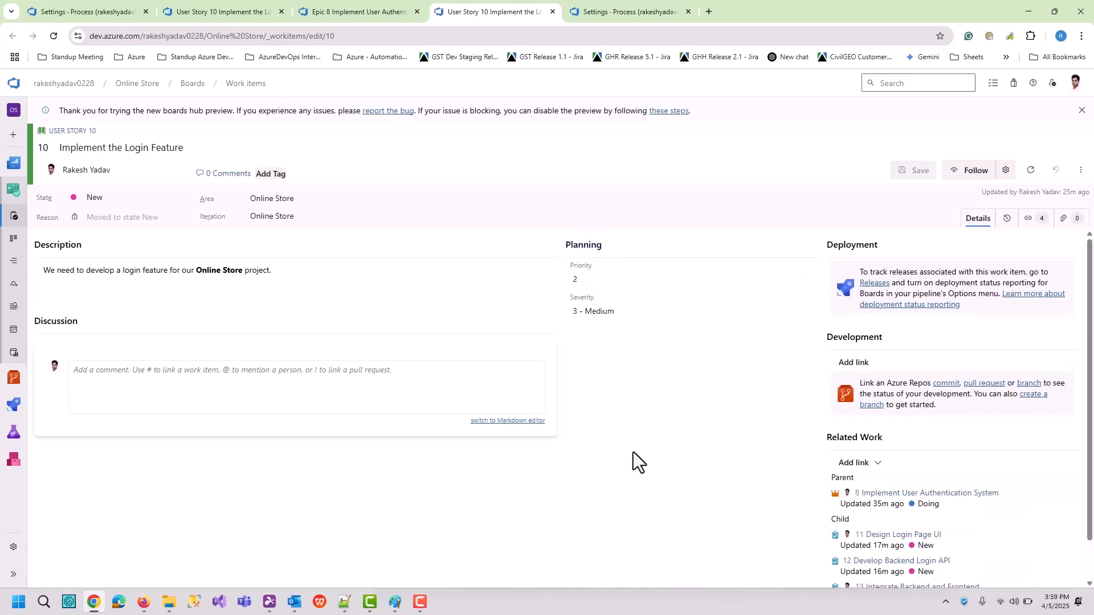
{"action": "left_click", "coordinate": [632, 2]}
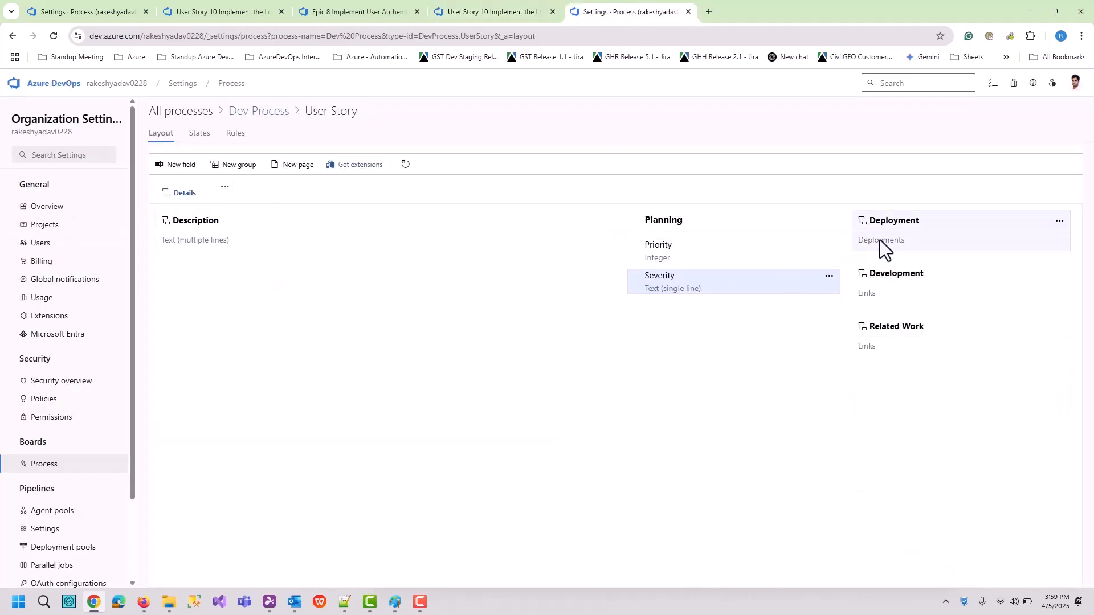
Move Priority below Severity in the Planning group, check the order on the reloaded user story Implement the Login Feature, and return to the layout
{"action": "left_click_drag", "start_coordinate": [801, 248], "coordinate": [785, 285]}
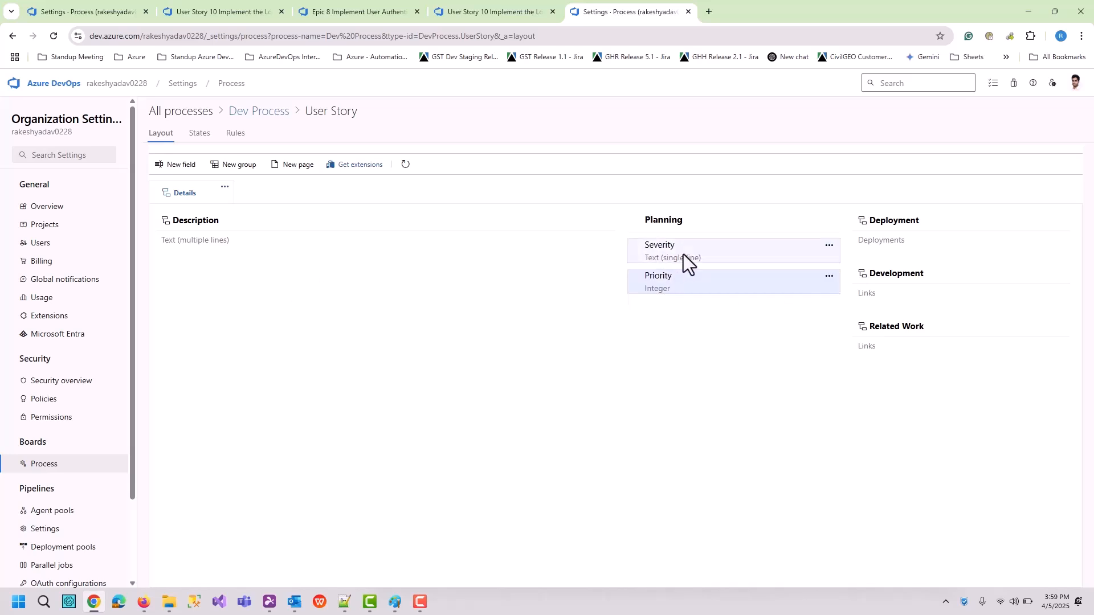
{"action": "left_click", "coordinate": [488, 12]}
{"action": "left_click", "coordinate": [54, 36]}
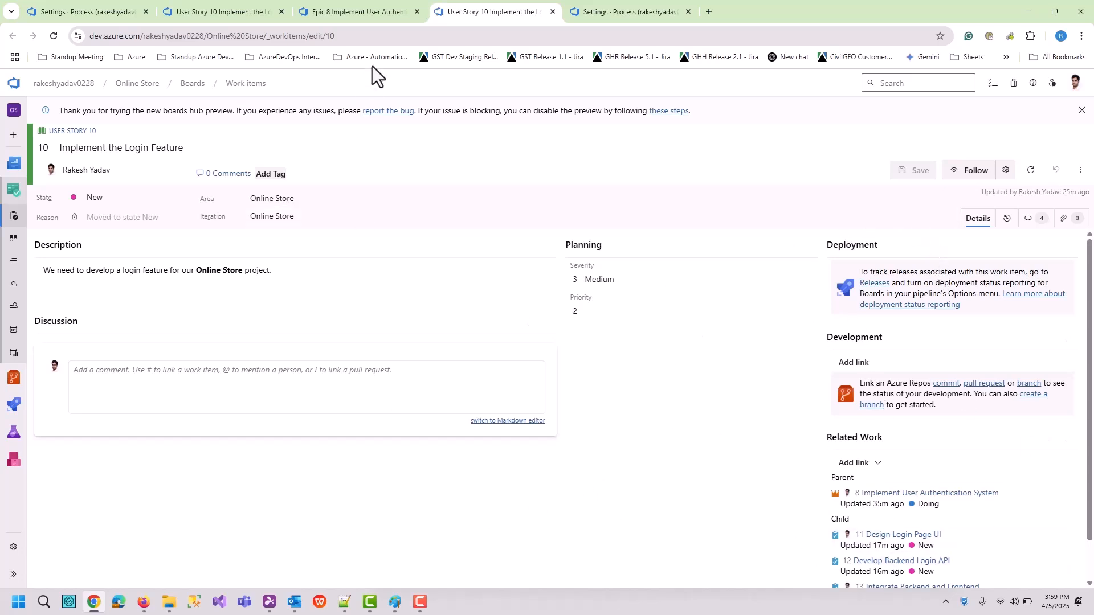
{"action": "left_click", "coordinate": [621, 7]}
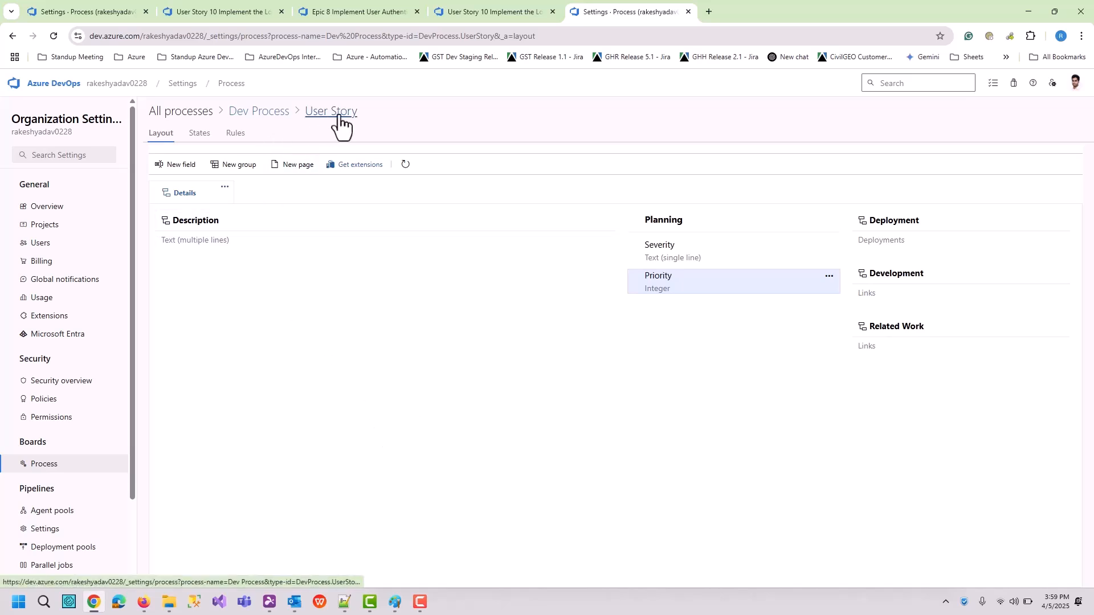
Open the Bug layout in Dev Process and start a new field that uses the existing field Created Date
{"action": "left_click", "coordinate": [256, 117]}
{"action": "left_click", "coordinate": [175, 216]}
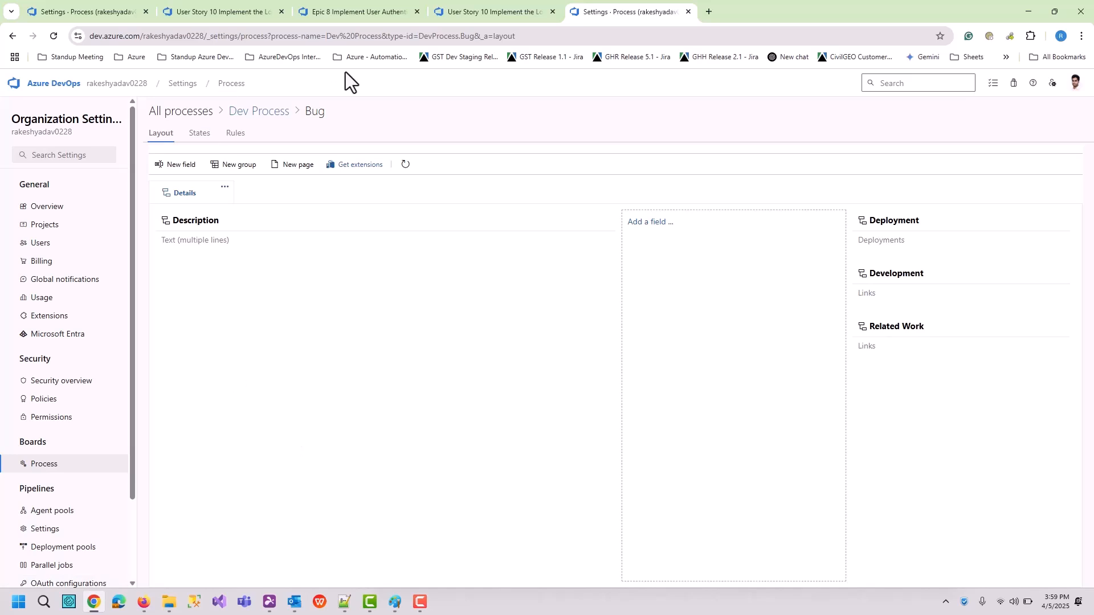
{"action": "left_click", "coordinate": [650, 223]}
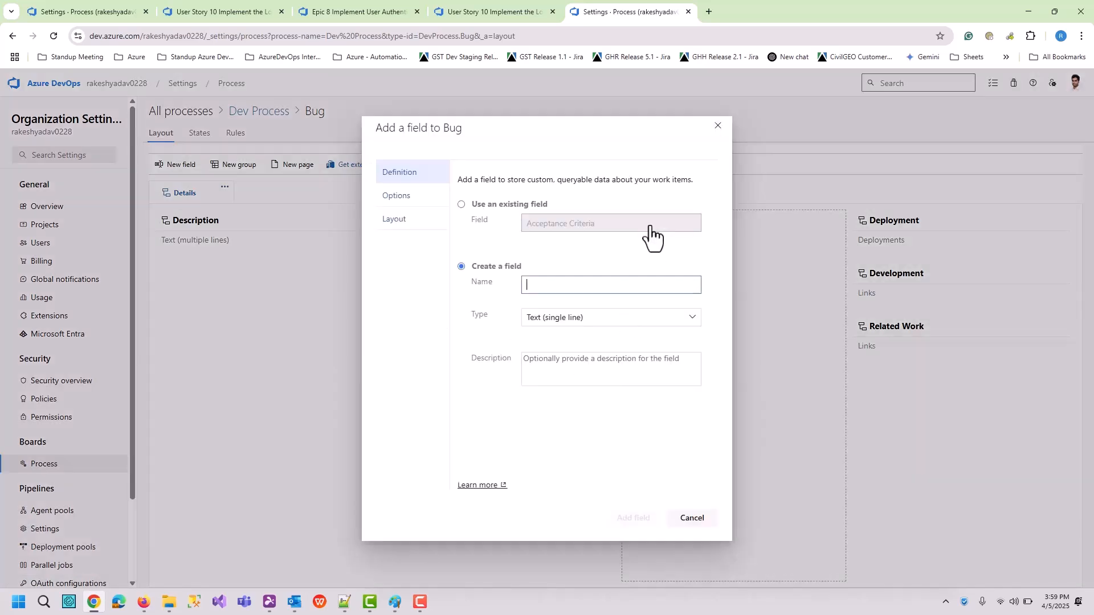
{"action": "left_click", "coordinate": [406, 200]}
{"action": "left_click", "coordinate": [400, 175]}
{"action": "left_click", "coordinate": [526, 204]}
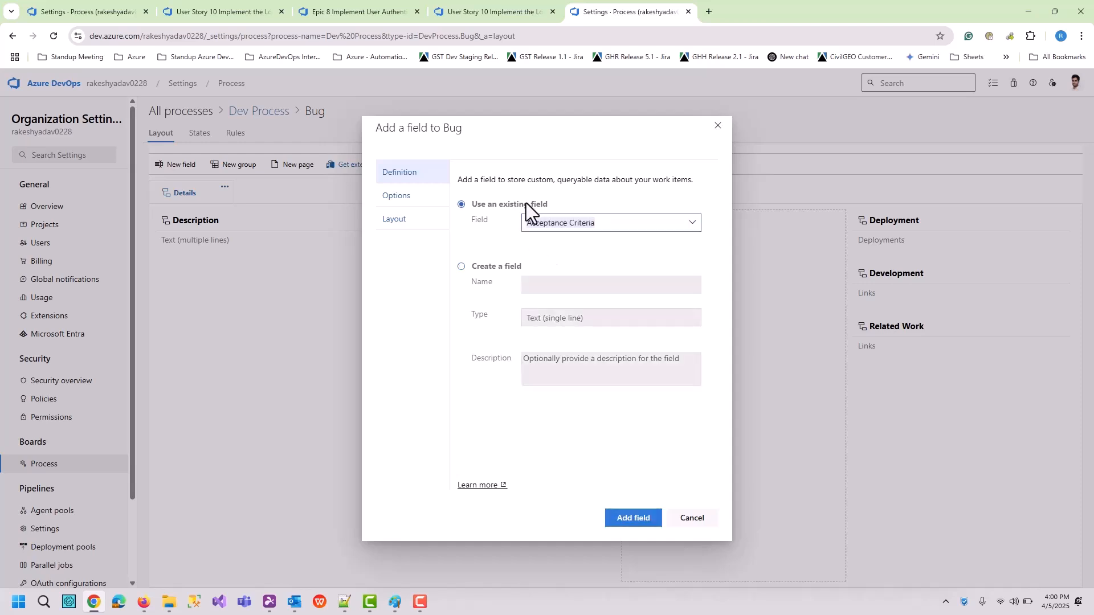
{"action": "left_click", "coordinate": [692, 223]}
{"action": "scroll", "coordinate": [631, 316], "scroll_direction": "down", "scroll_amount": 1}
{"action": "scroll", "coordinate": [633, 319], "scroll_direction": "down", "scroll_amount": 4}
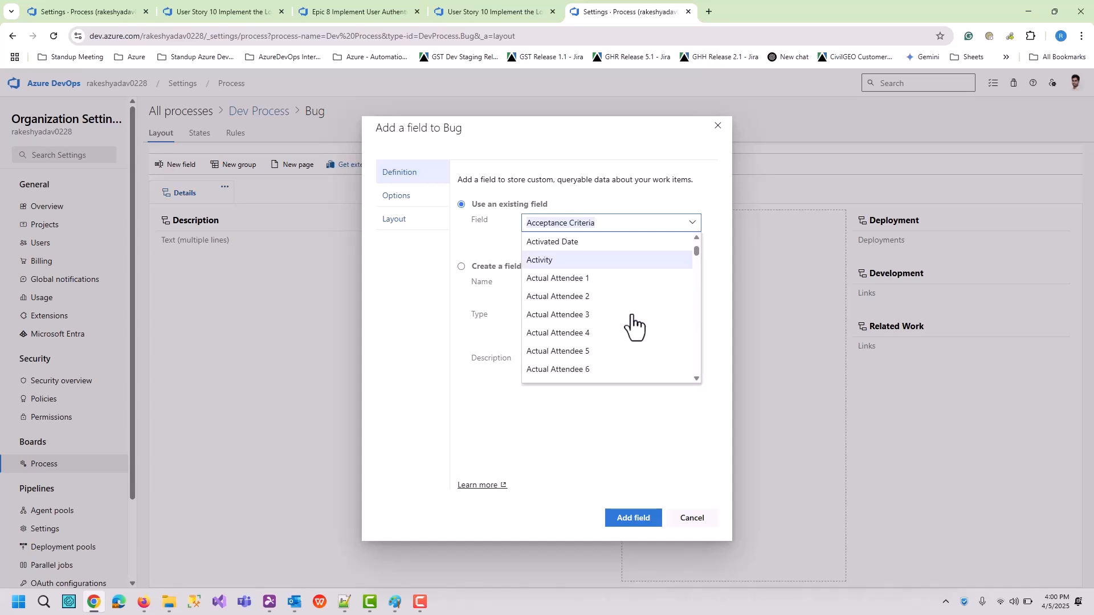
{"action": "type", "text": "Created By"}
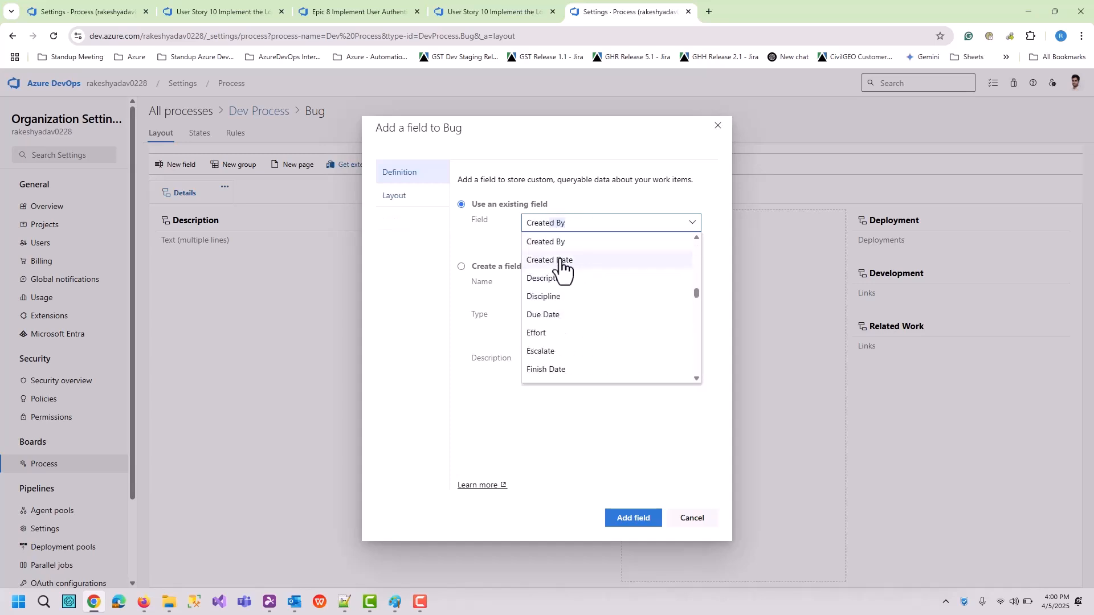
{"action": "left_click", "coordinate": [561, 261]}
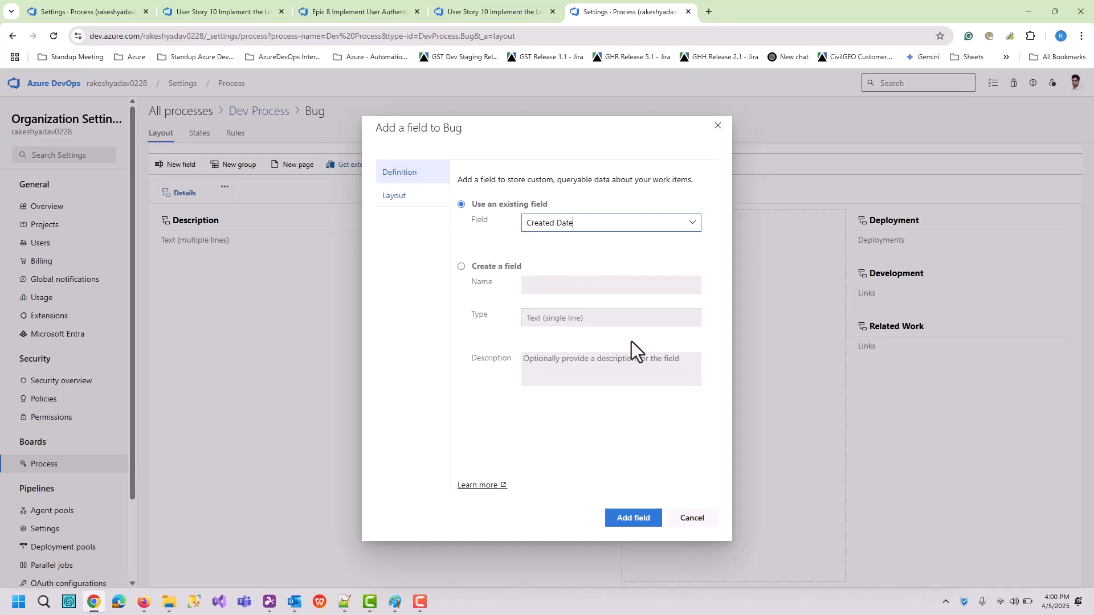
Place Created Date in a new group named Work Item Details and add the field to the Bug layout
{"action": "left_click", "coordinate": [419, 201]}
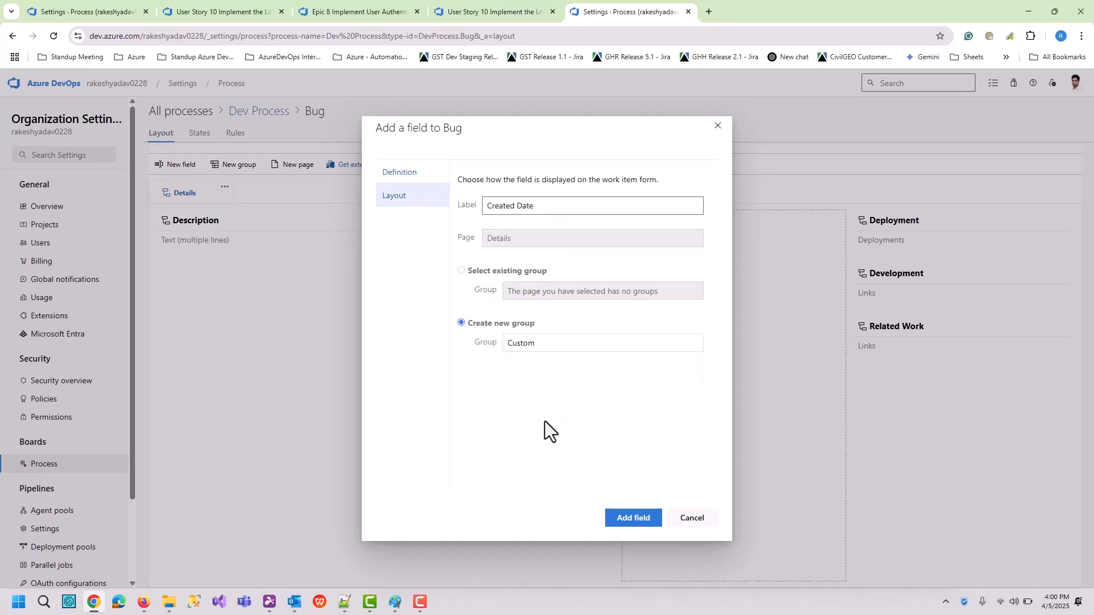
{"action": "left_click", "coordinate": [544, 346]}
{"action": "type", "text": "Wo"}
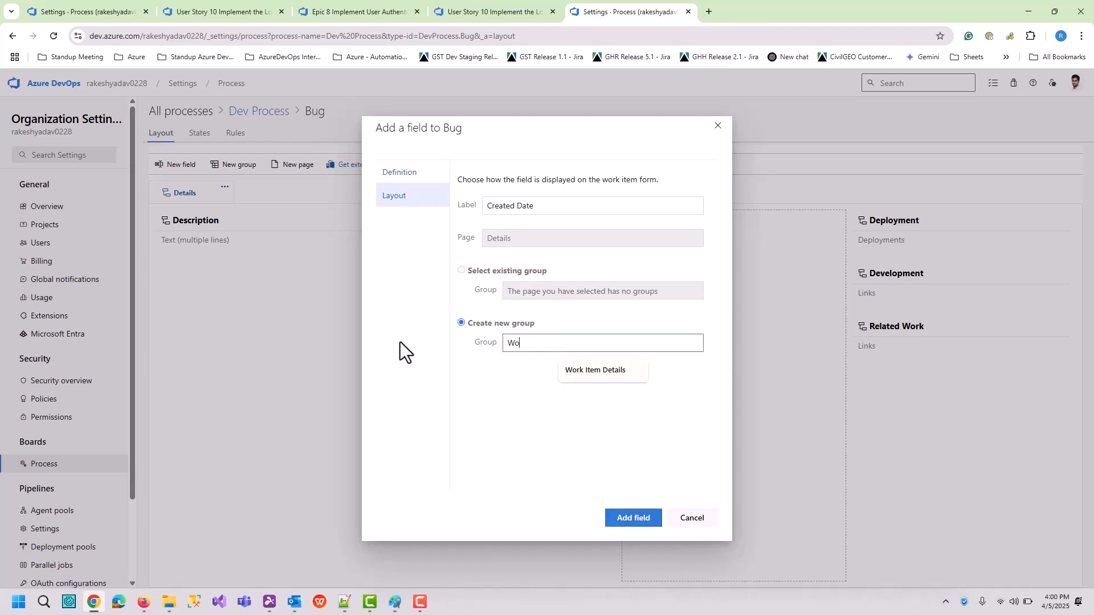
{"action": "type", "text": "rk Item Details"}
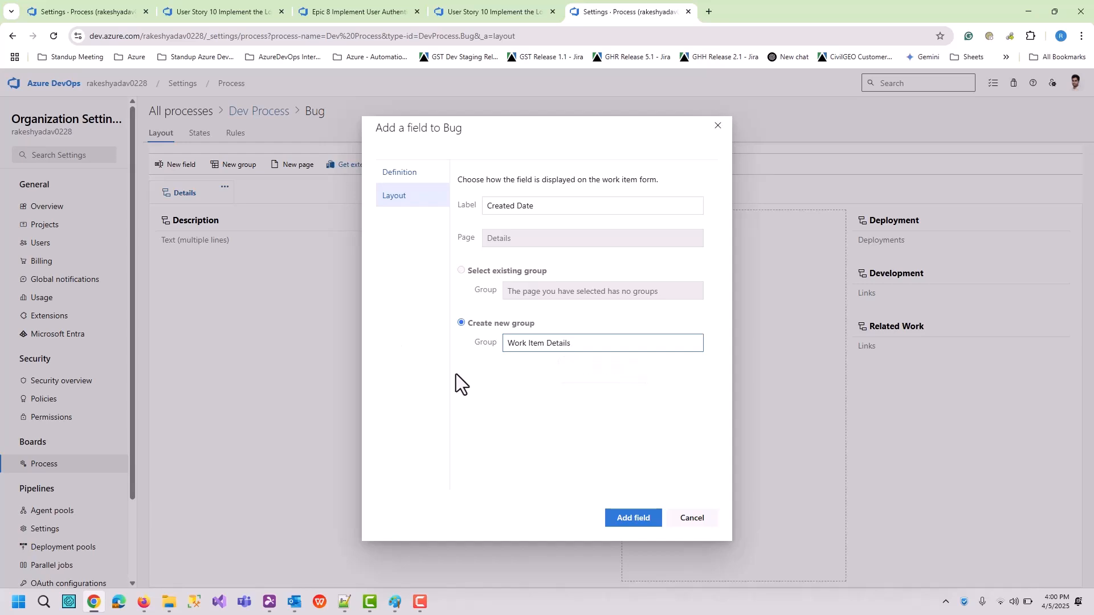
{"action": "left_click", "coordinate": [632, 518]}
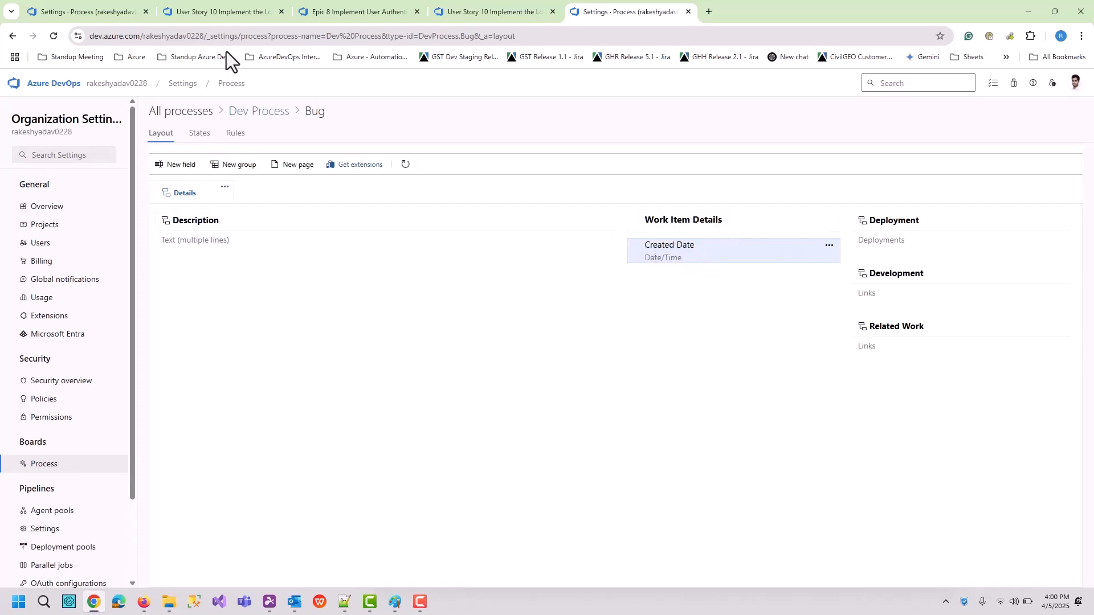
Return to the Epic 8 page, close the open user story, and start a new Bug work item in the Online Store project
{"action": "left_click", "coordinate": [342, 12]}
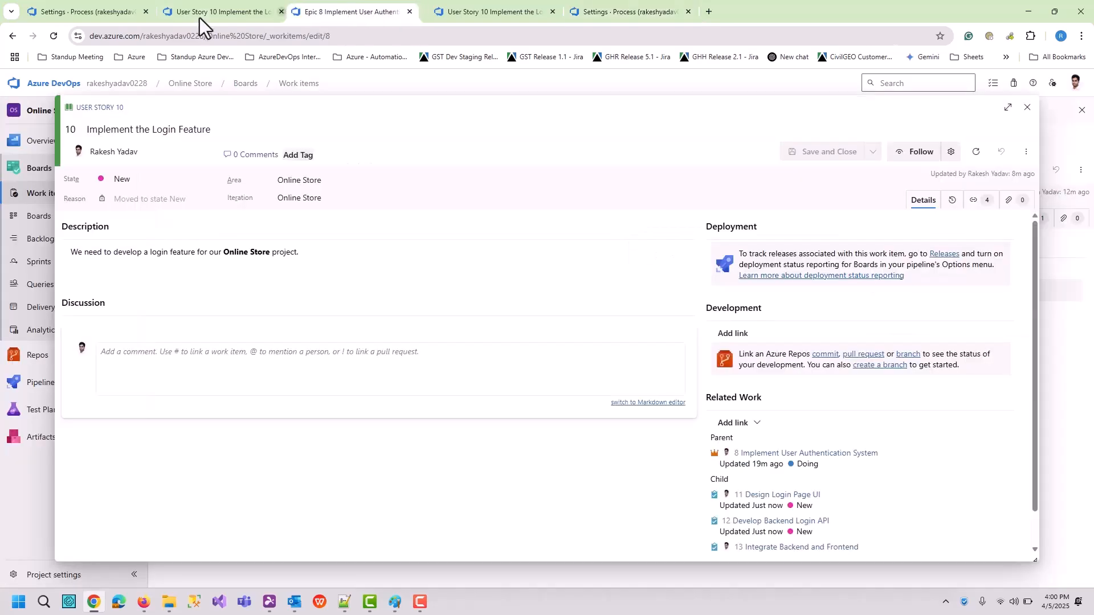
{"action": "scroll", "coordinate": [786, 533], "scroll_direction": "down", "scroll_amount": 1}
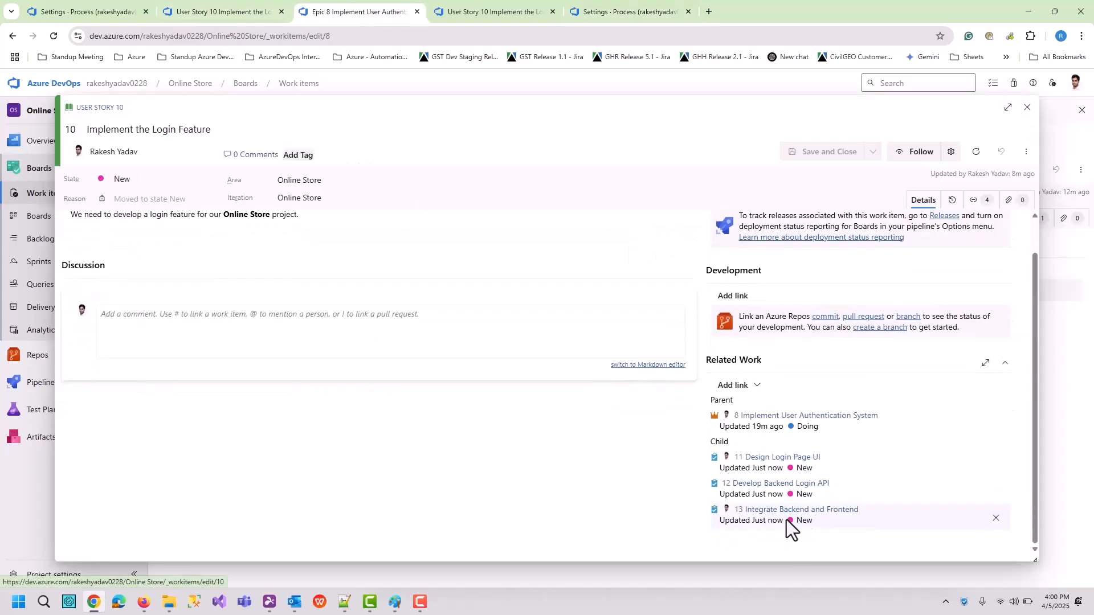
{"action": "left_click", "coordinate": [1026, 108]}
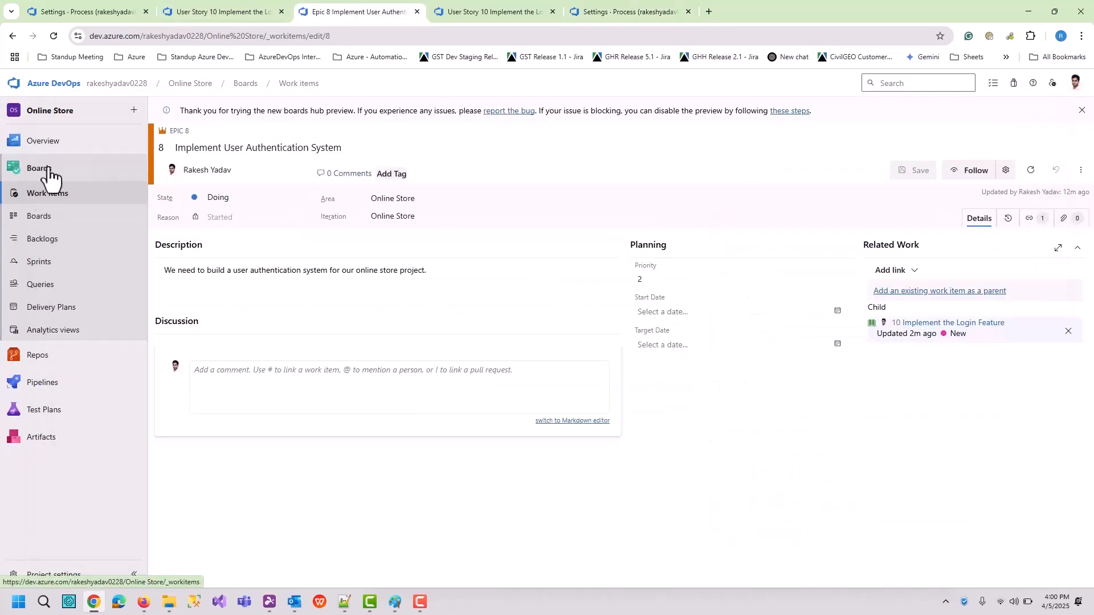
{"action": "left_click", "coordinate": [133, 110]}
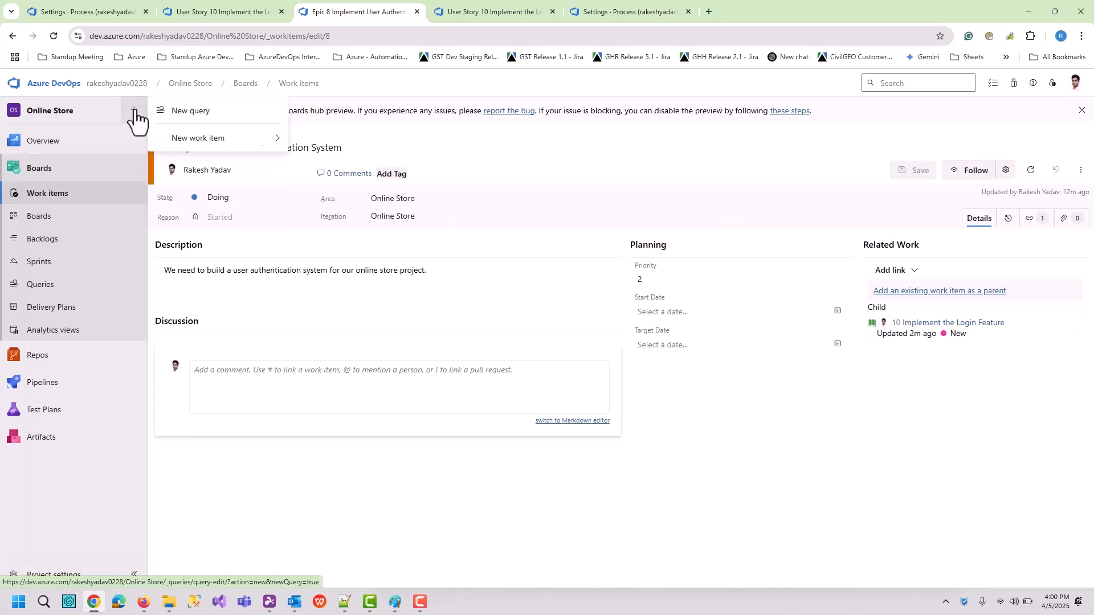
{"action": "mouse_move", "coordinate": [236, 141]}
{"action": "left_click", "coordinate": [323, 143]}
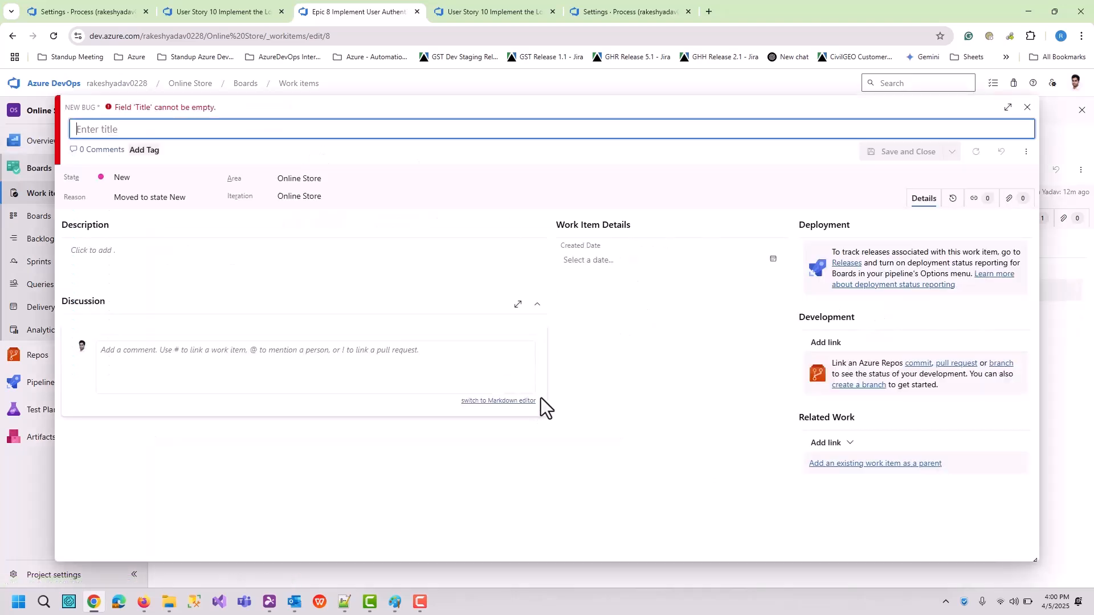
Check the bug's wording in the Paint diagram and title the new bug Login Button not Responding on Mobile Devices
{"action": "mouse_move", "coordinate": [396, 603]}
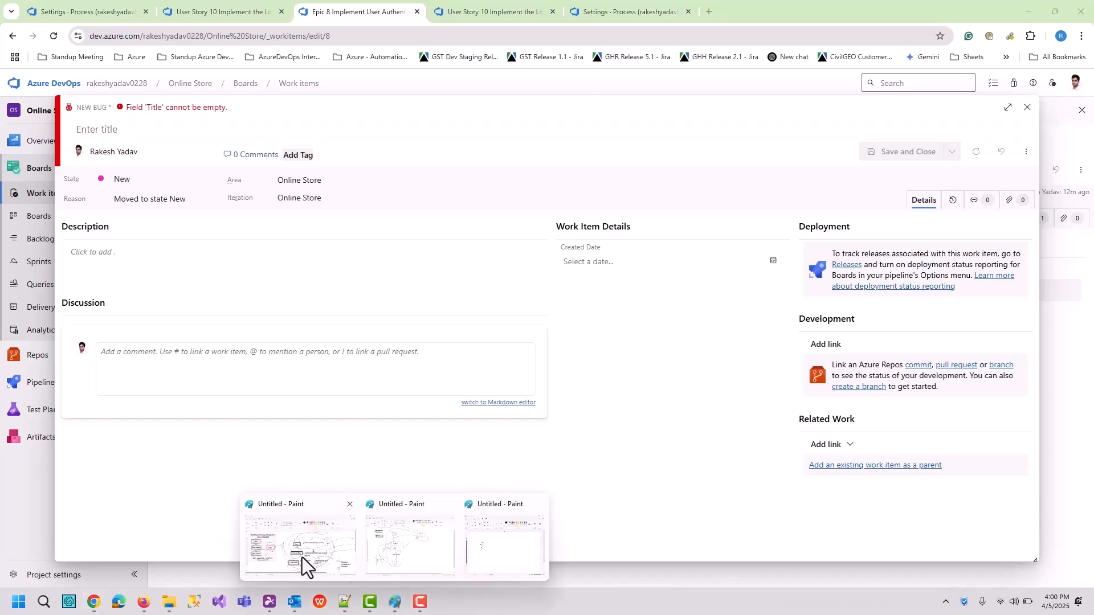
{"action": "left_click", "coordinate": [442, 561]}
{"action": "scroll", "coordinate": [718, 496], "scroll_direction": "right", "scroll_amount": 1}
{"action": "scroll", "coordinate": [716, 403], "scroll_direction": "down", "scroll_amount": 3}
{"action": "scroll", "coordinate": [716, 491], "scroll_direction": "right", "scroll_amount": 4}
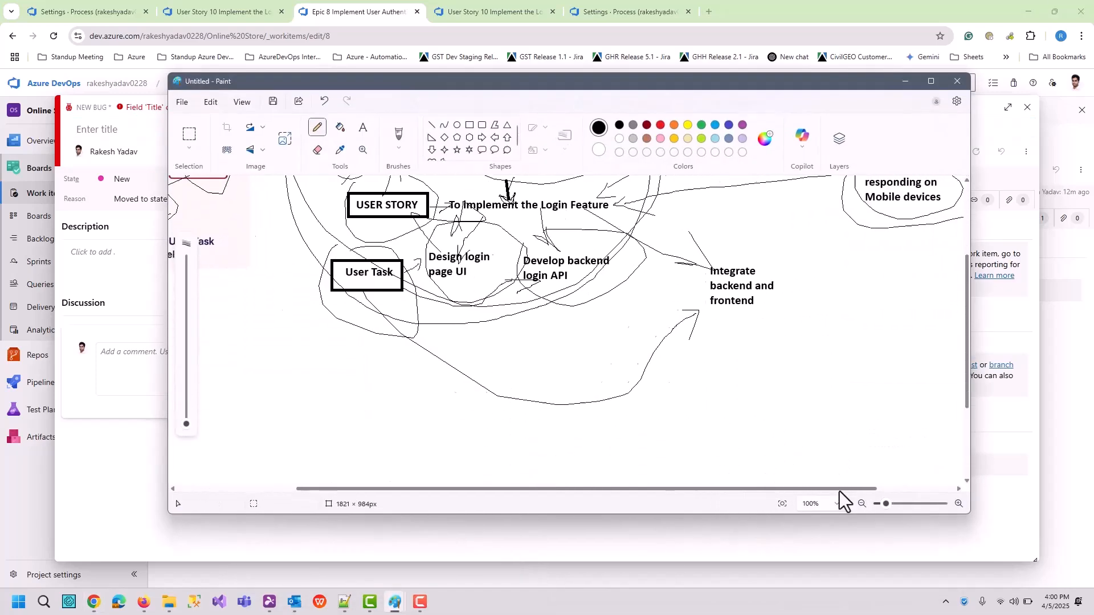
{"action": "scroll", "coordinate": [863, 383], "scroll_direction": "up", "scroll_amount": 3}
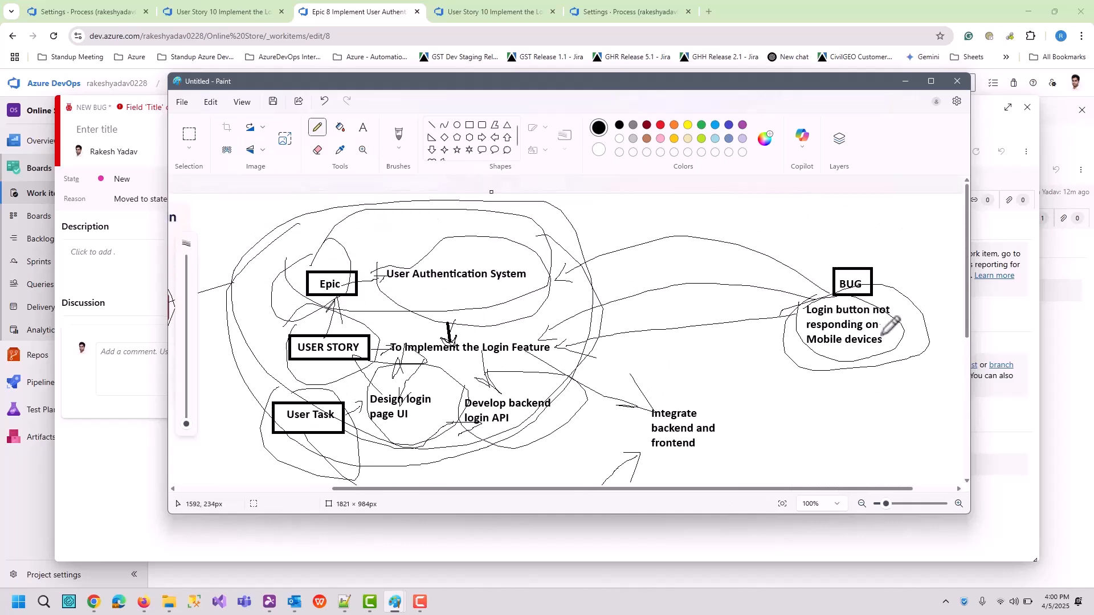
{"action": "left_click", "coordinate": [906, 82]}
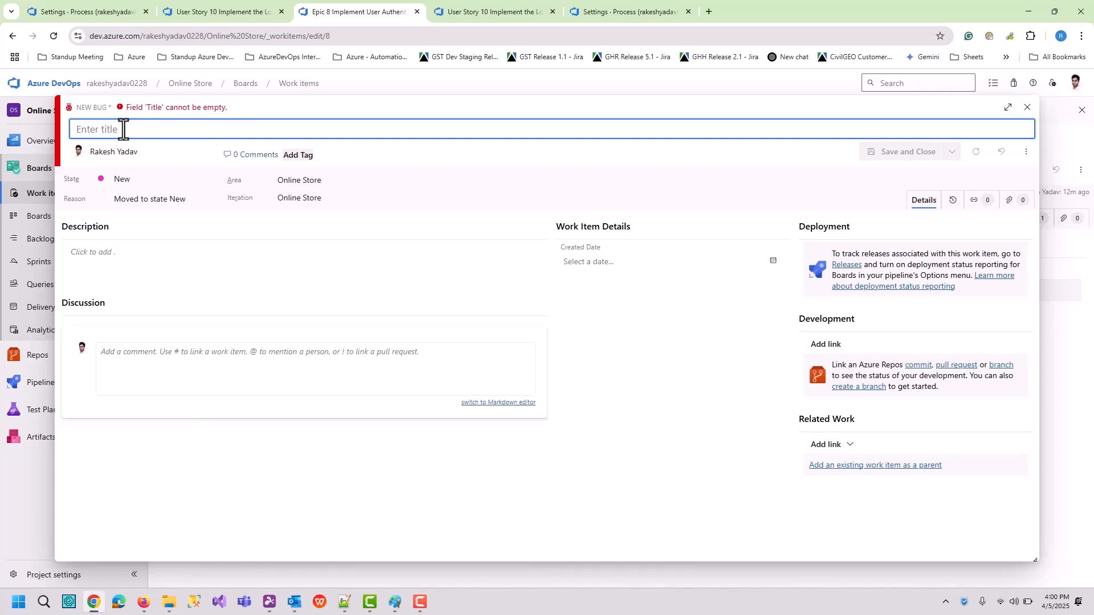
{"action": "type", "text": "Lo"}
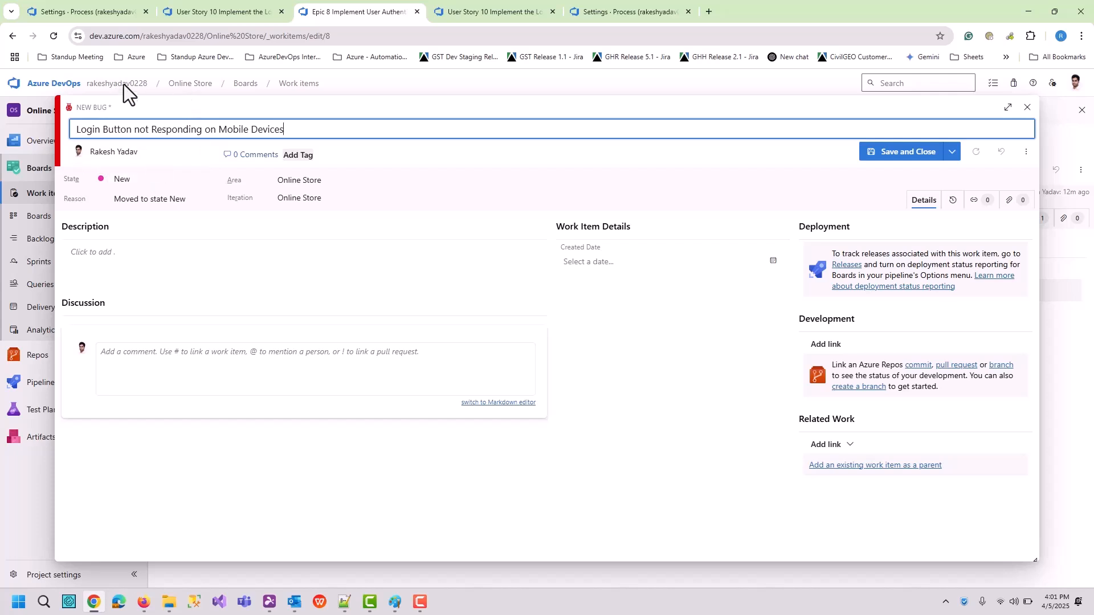
Review the Bug rule When Bug Created in the process settings and return to the new bug
{"action": "left_click", "coordinate": [117, 11]}
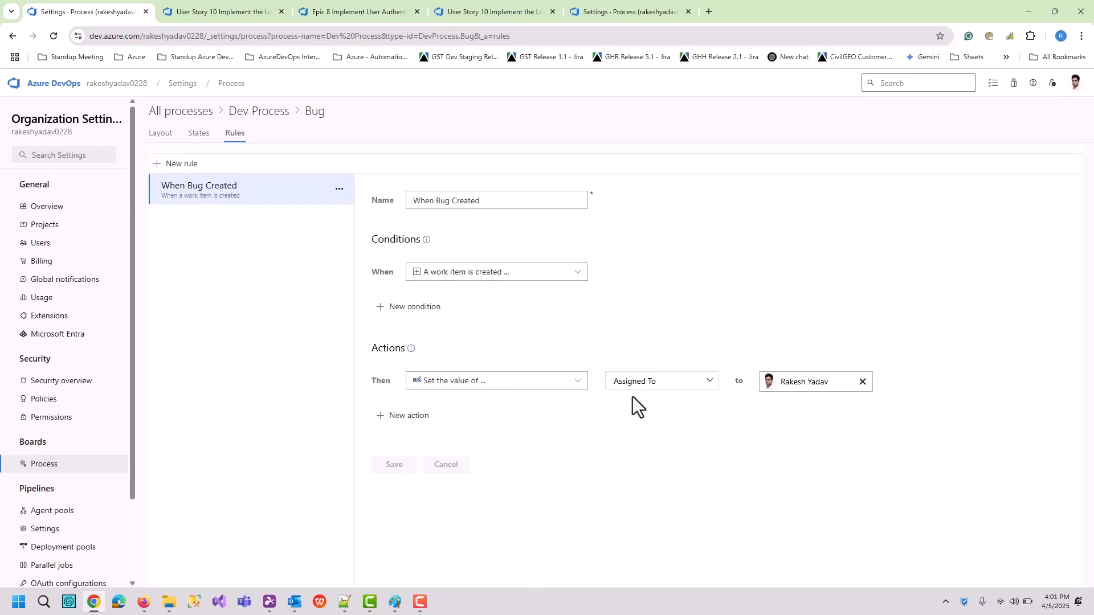
{"action": "left_click", "coordinate": [613, 9]}
{"action": "left_click", "coordinate": [518, 9]}
{"action": "left_click", "coordinate": [348, 9]}
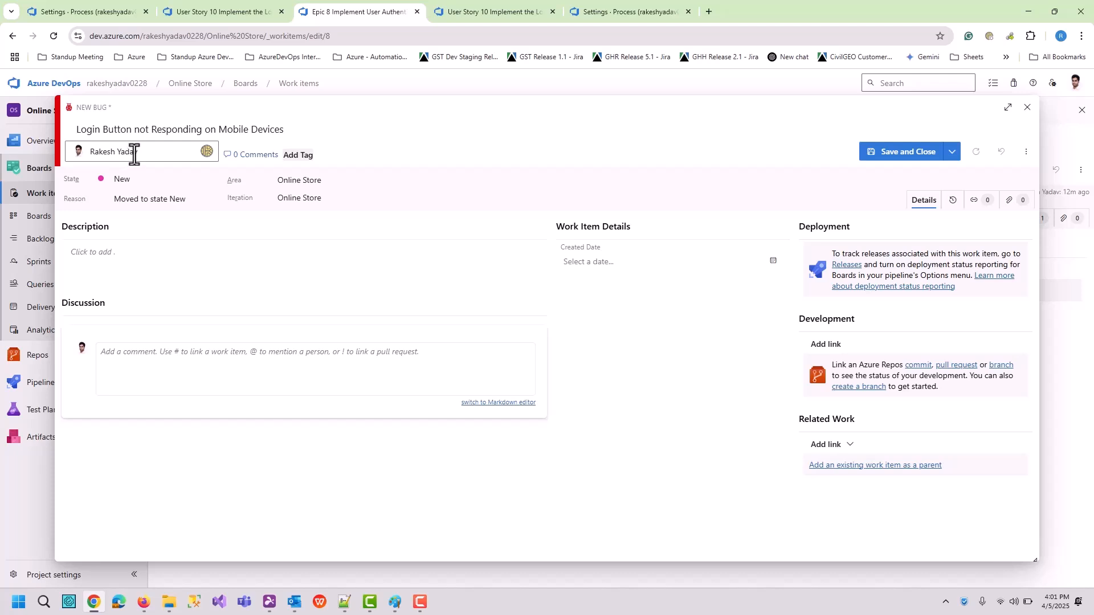
Copy the bug's title into its Description
{"action": "left_click", "coordinate": [304, 130]}
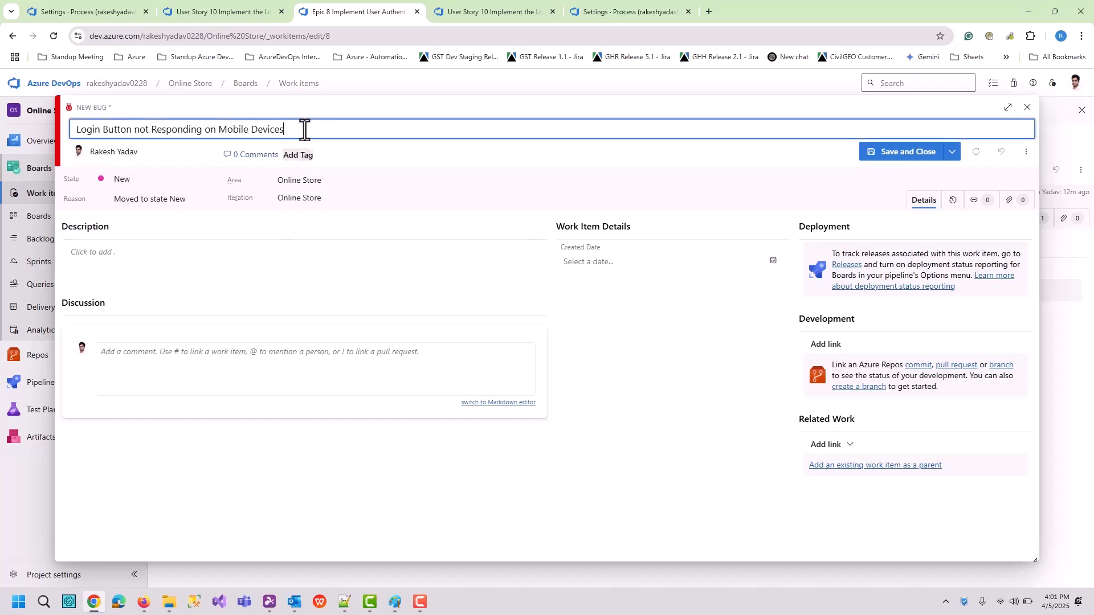
{"action": "key", "text": "ctrl+a"}
{"action": "key", "text": "ctrl+c"}
{"action": "left_click", "coordinate": [147, 255]}
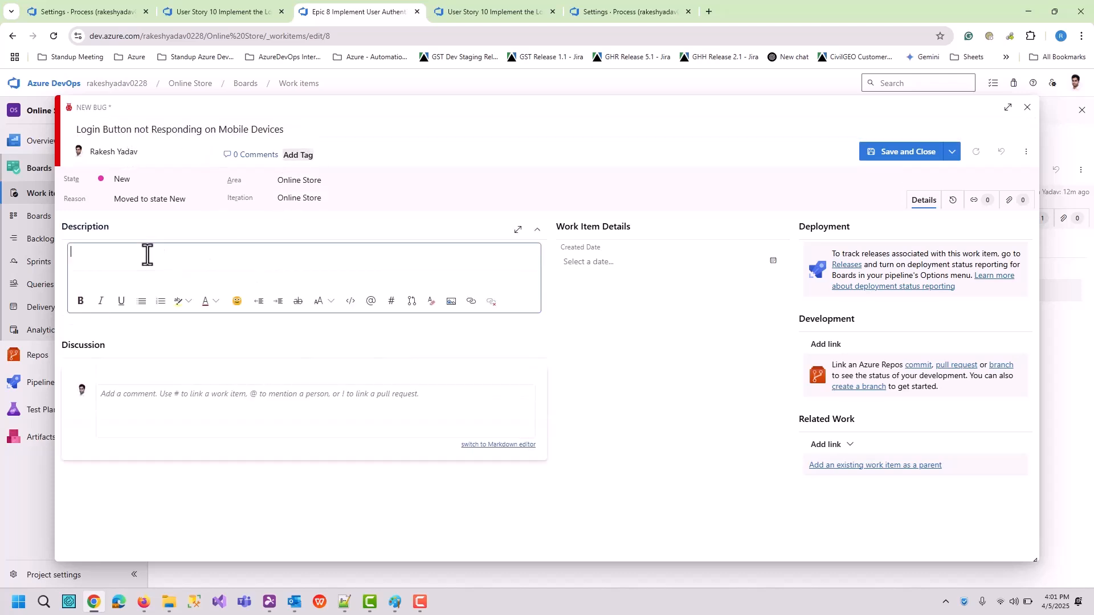
{"action": "key", "text": "ctrl+v"}
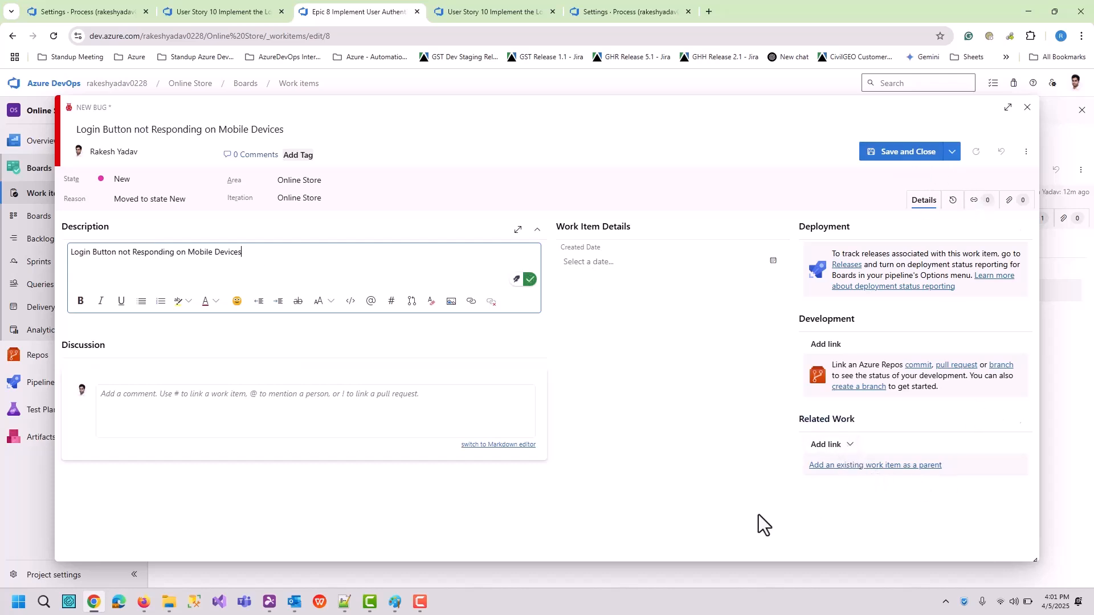
Examine in the Paint diagram how the bug relates to the epic and user story, and return to the new bug
{"action": "mouse_move", "coordinate": [395, 608]}
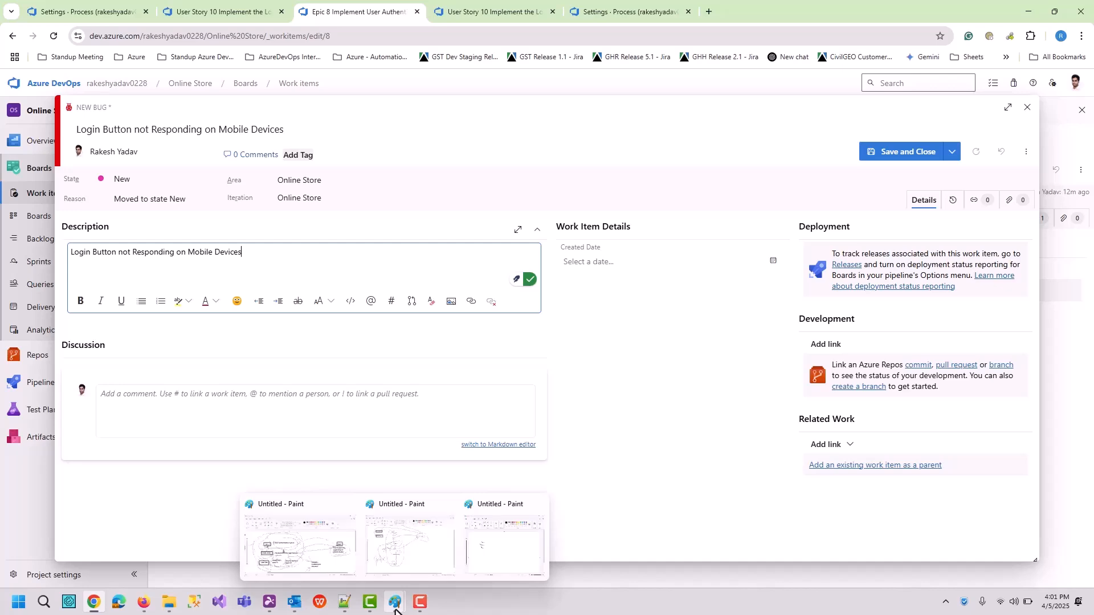
{"action": "left_click", "coordinate": [336, 567]}
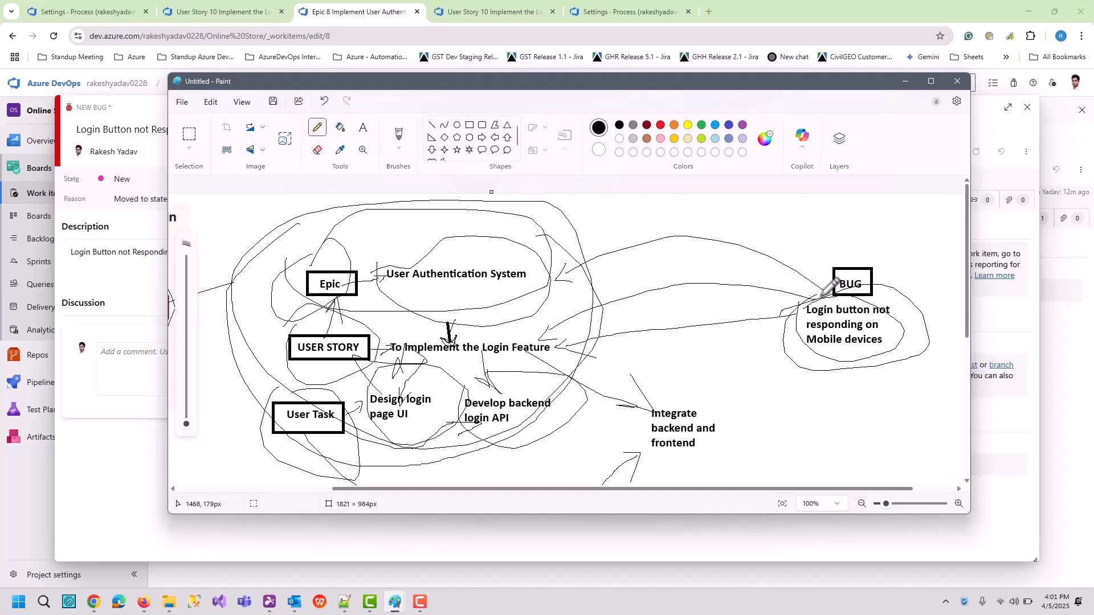
{"action": "left_click", "coordinate": [904, 81]}
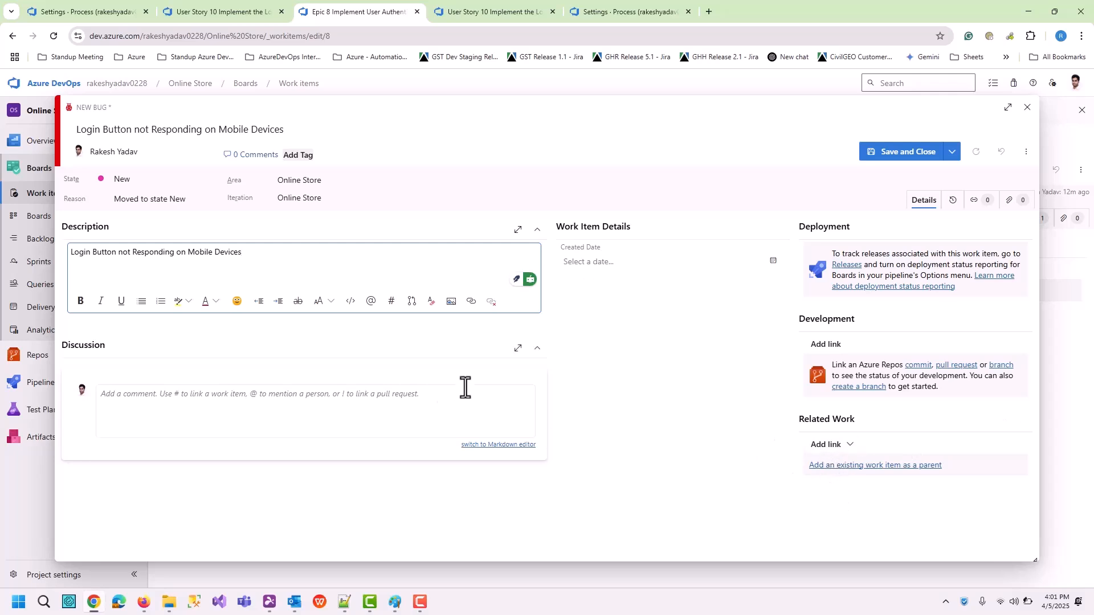
Start a link from the bug to an existing work item and set the link type to Related
{"action": "left_click", "coordinate": [840, 448]}
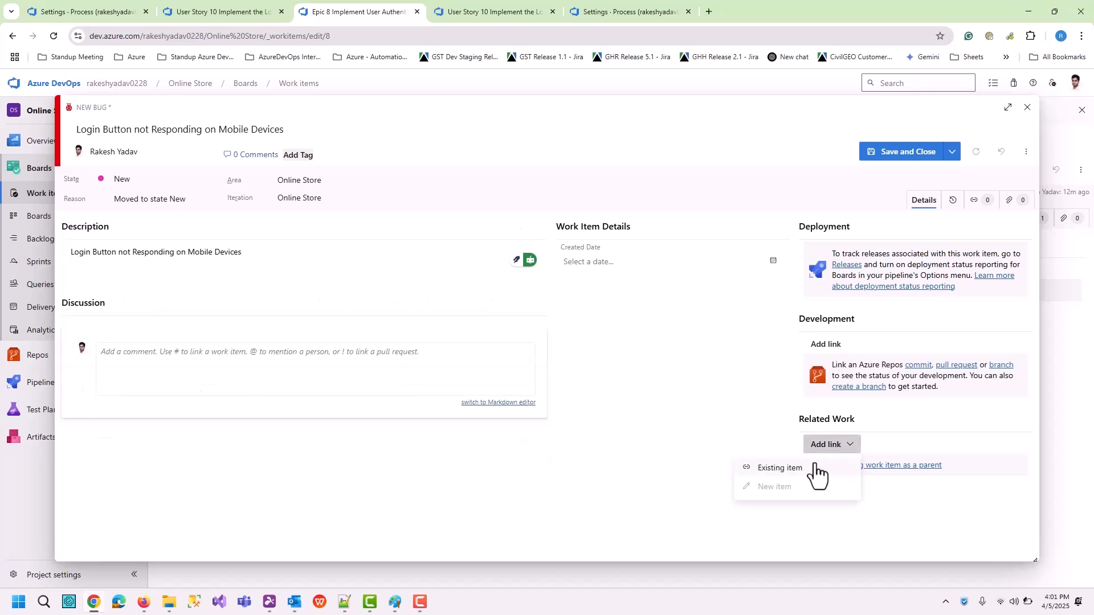
{"action": "left_click", "coordinate": [784, 468]}
{"action": "left_click", "coordinate": [527, 272]}
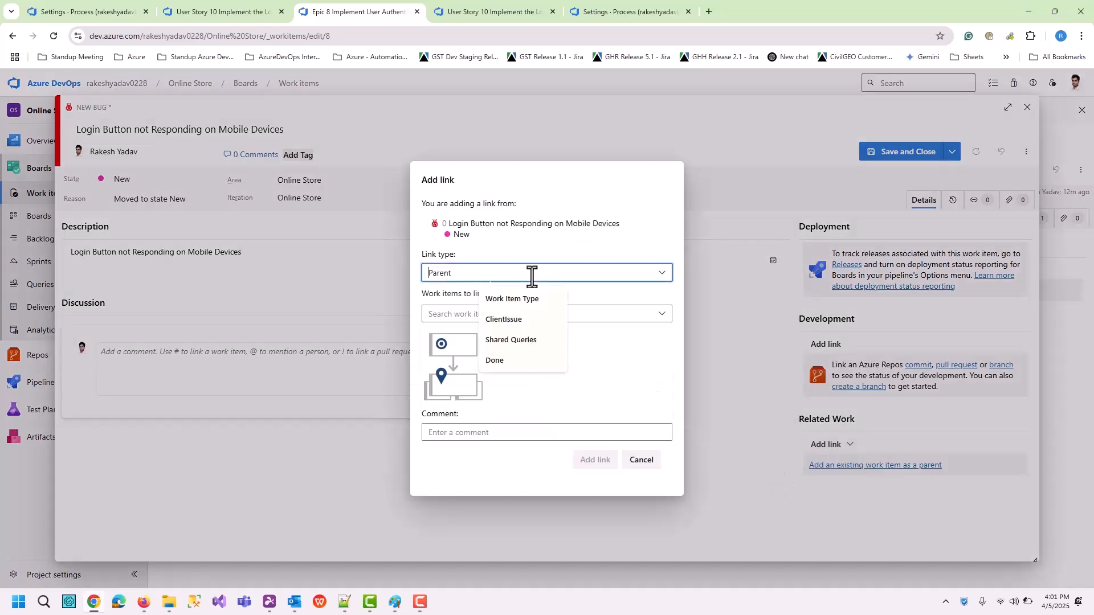
{"action": "left_click", "coordinate": [562, 274]}
{"action": "left_click", "coordinate": [663, 277]}
{"action": "left_click", "coordinate": [664, 278]}
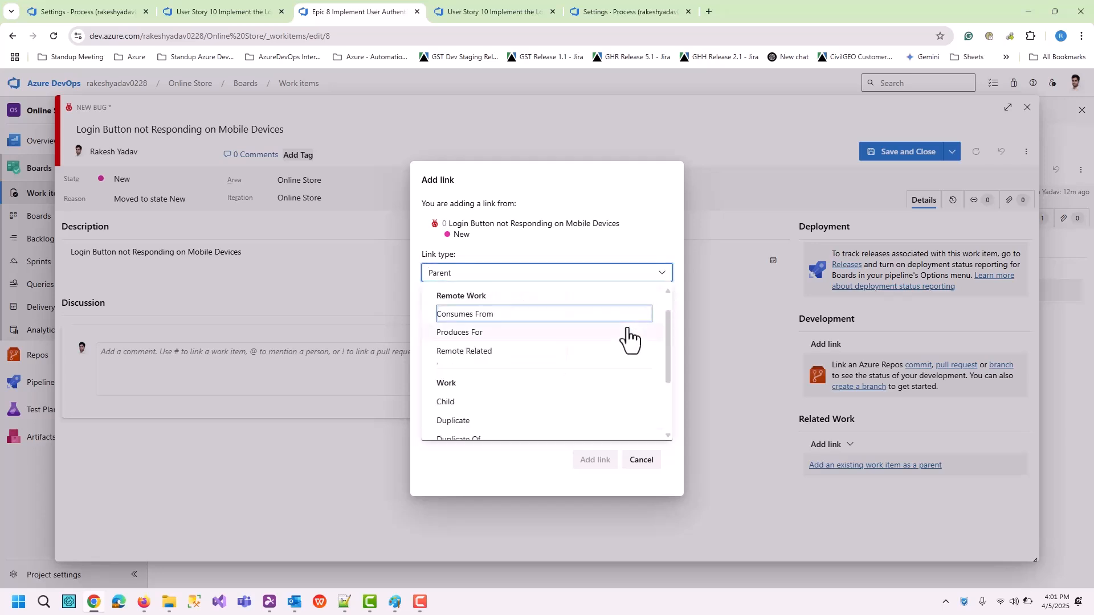
{"action": "scroll", "coordinate": [627, 338], "scroll_direction": "down", "scroll_amount": 2}
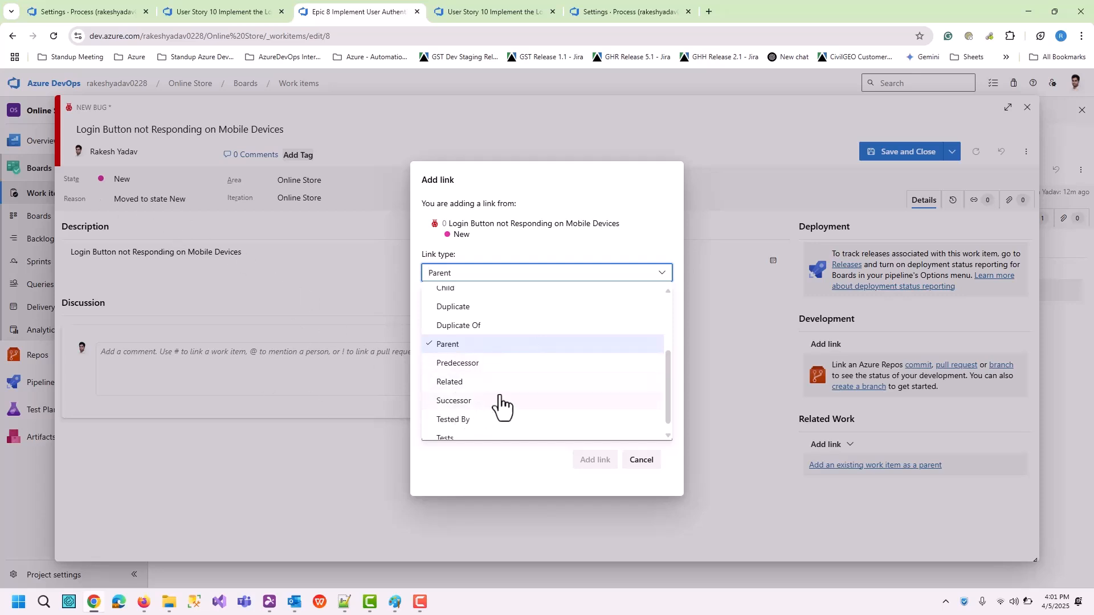
{"action": "left_click", "coordinate": [444, 383]}
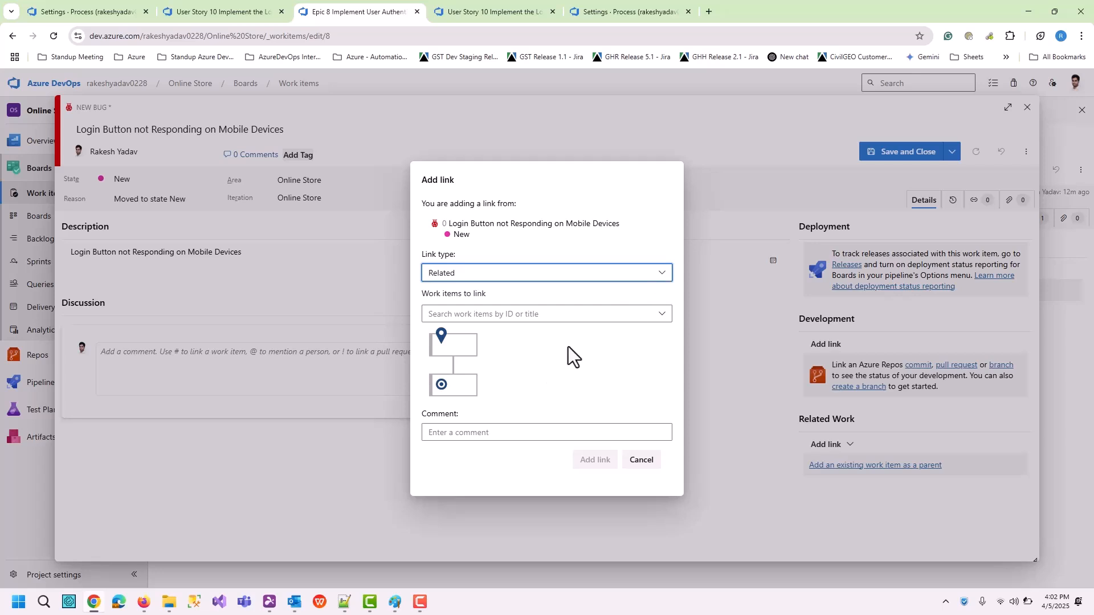
Examine the available link types for the bug's link, keeping Related selected
{"action": "left_click", "coordinate": [658, 274]}
{"action": "scroll", "coordinate": [565, 375], "scroll_direction": "down", "scroll_amount": 3}
{"action": "scroll", "coordinate": [572, 377], "scroll_direction": "up", "scroll_amount": 5}
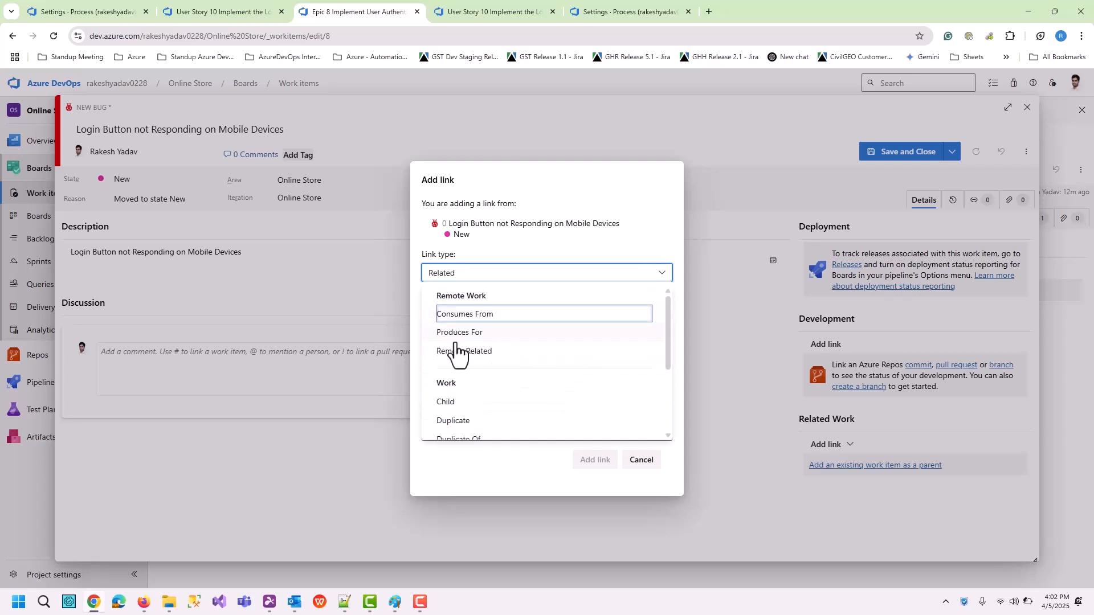
{"action": "scroll", "coordinate": [501, 376], "scroll_direction": "down", "scroll_amount": 1}
{"action": "scroll", "coordinate": [479, 371], "scroll_direction": "down", "scroll_amount": 1}
{"action": "scroll", "coordinate": [476, 367], "scroll_direction": "down", "scroll_amount": 1}
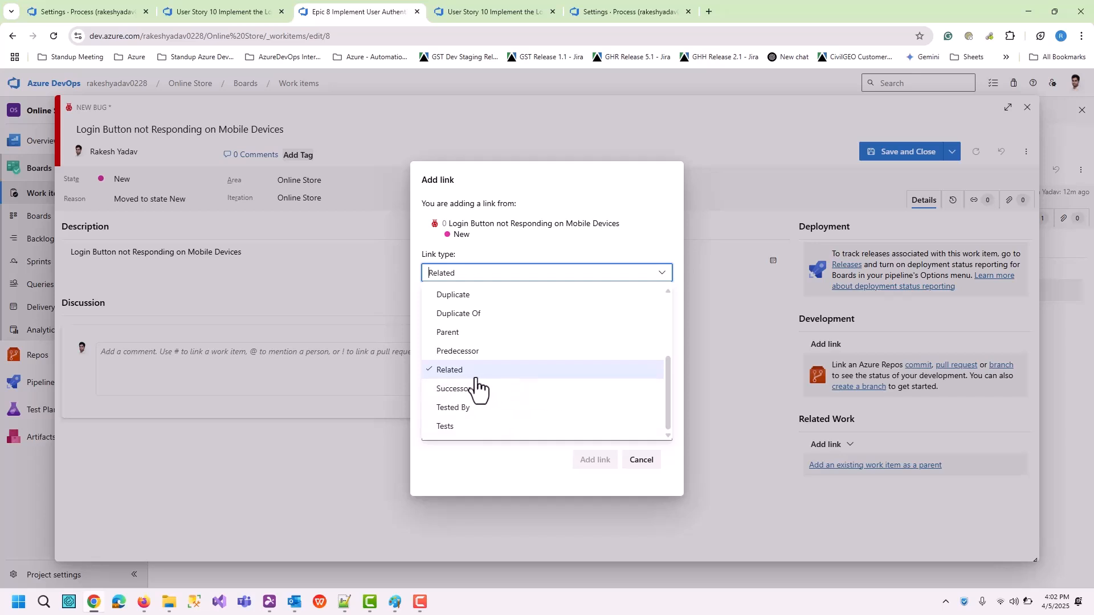
{"action": "left_click", "coordinate": [508, 477]}
Link the bug to User Story 10, Implement the Login Feature, and save and close the bug
{"action": "left_click", "coordinate": [533, 312]}
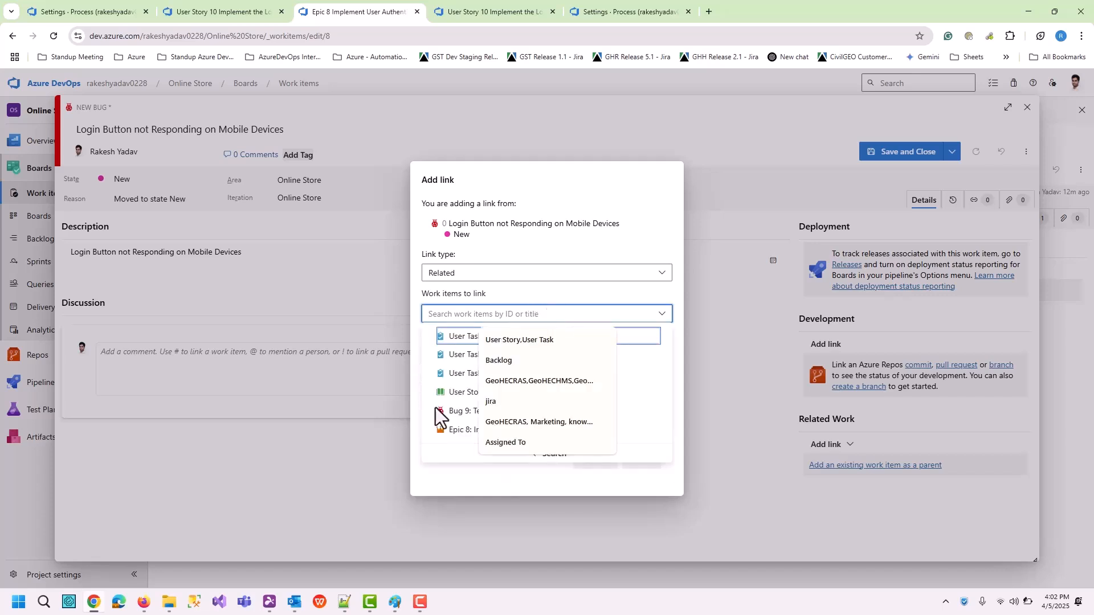
{"action": "left_click", "coordinate": [456, 393]}
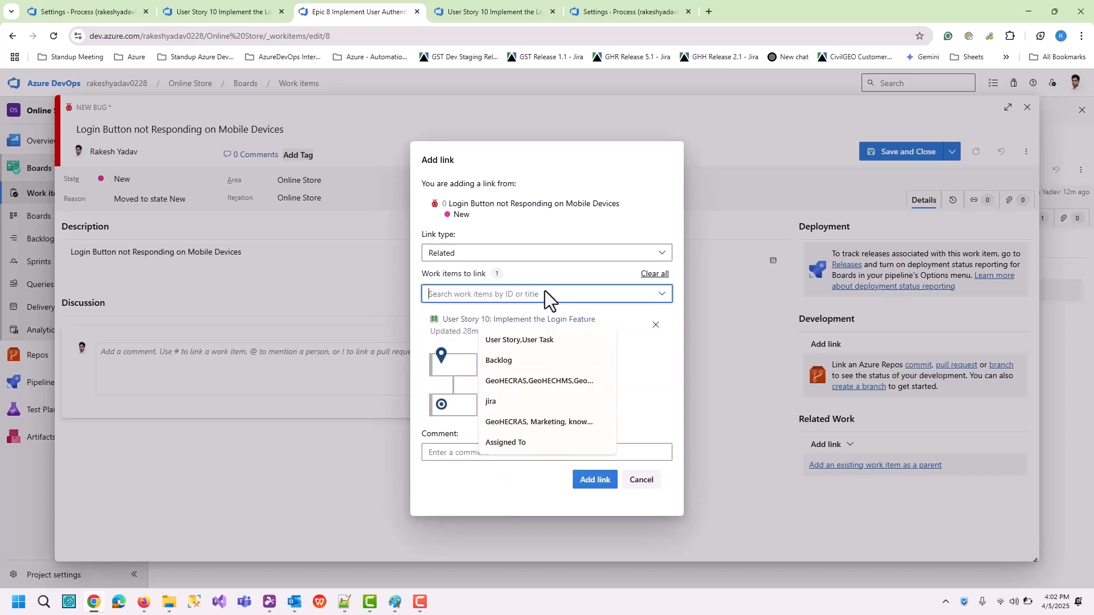
{"action": "left_click", "coordinate": [596, 481]}
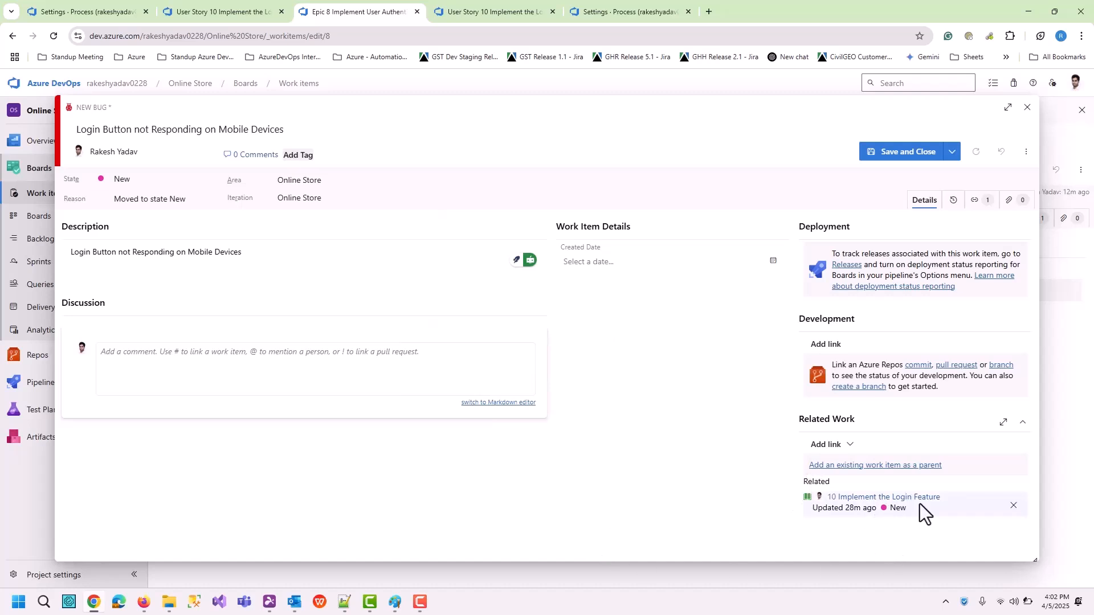
{"action": "left_click", "coordinate": [885, 155]}
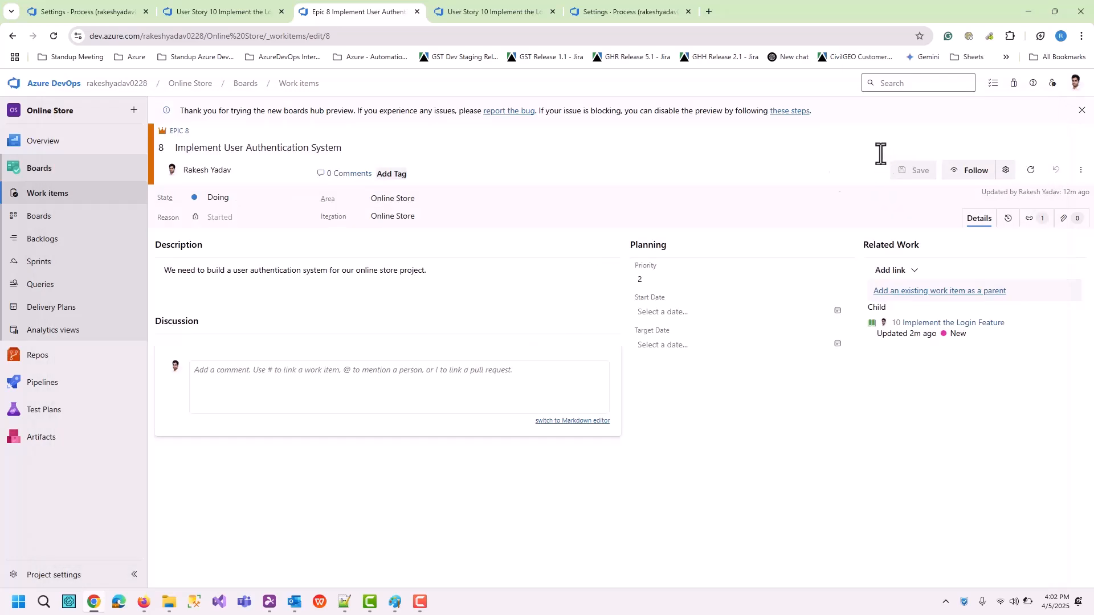
Open the epic's child user story Implement the Login Feature separately and review its Related Work
{"action": "left_click", "coordinate": [912, 323], "text": "ctrl"}
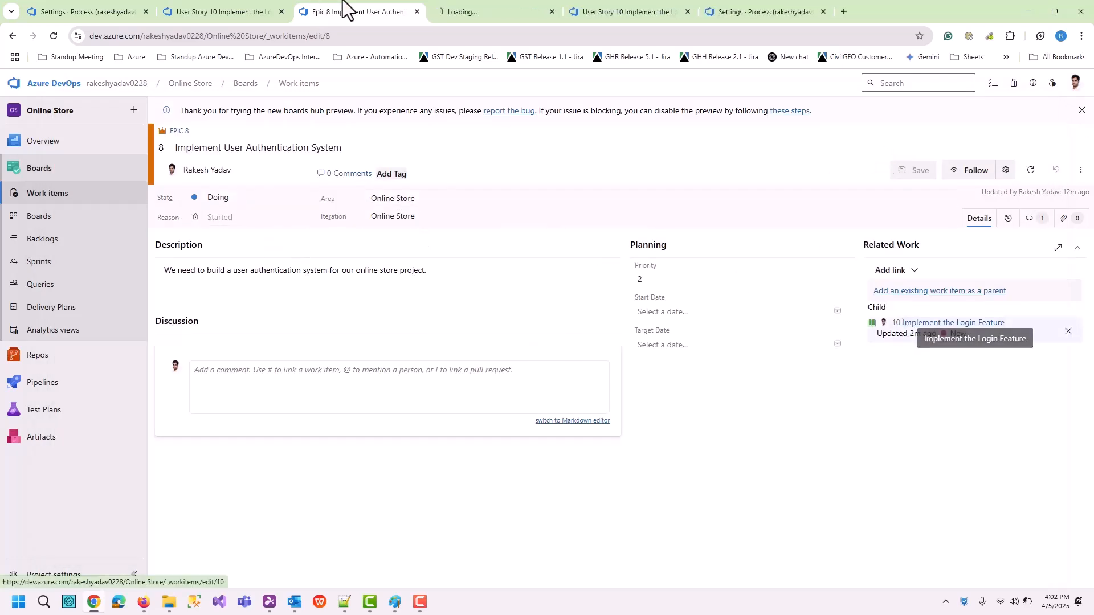
{"action": "left_click", "coordinate": [507, 11]}
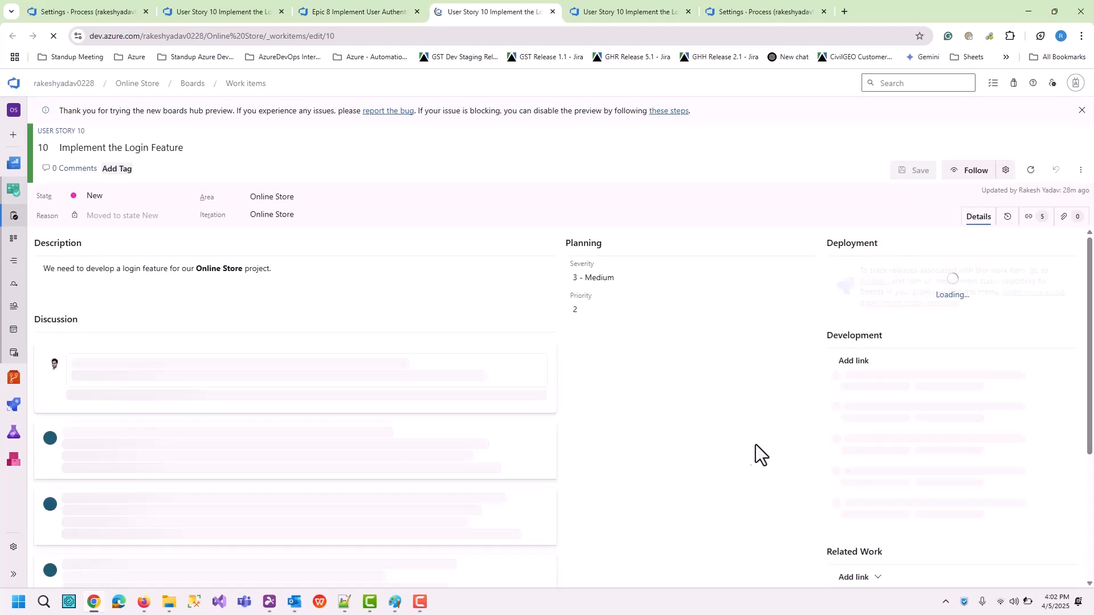
{"action": "scroll", "coordinate": [1047, 481], "scroll_direction": "down", "scroll_amount": 2}
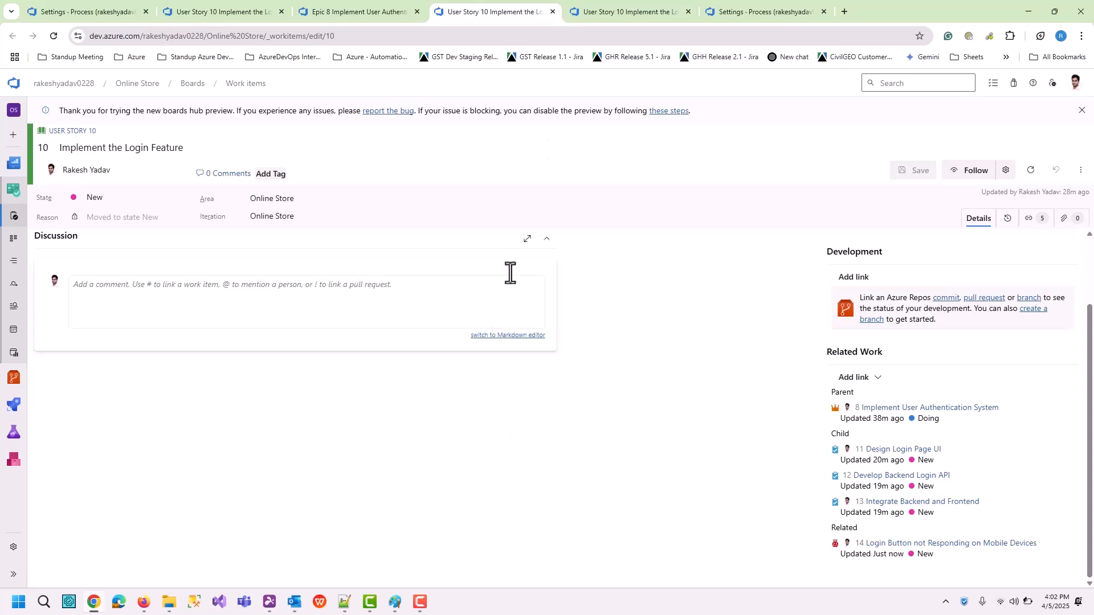
Open the bug Login Button not Responding on Mobile Devices from the project's recently updated work items
{"action": "left_click", "coordinate": [657, 6]}
{"action": "left_click", "coordinate": [750, 8]}
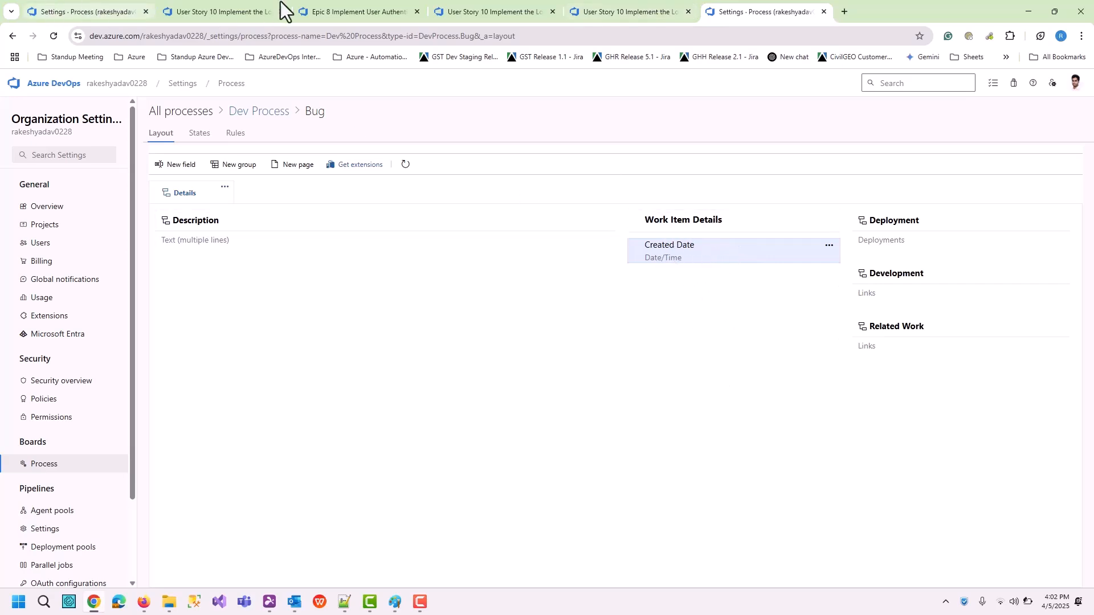
{"action": "left_click", "coordinate": [513, 10]}
{"action": "left_click", "coordinate": [638, 11]}
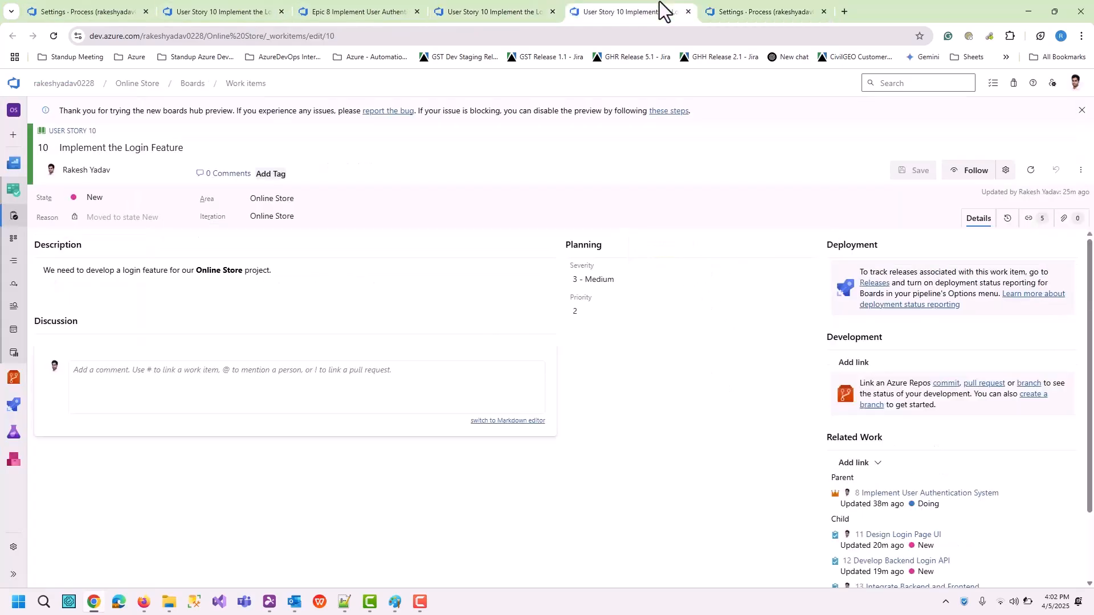
{"action": "left_click", "coordinate": [741, 11]}
{"action": "left_click", "coordinate": [319, 10]}
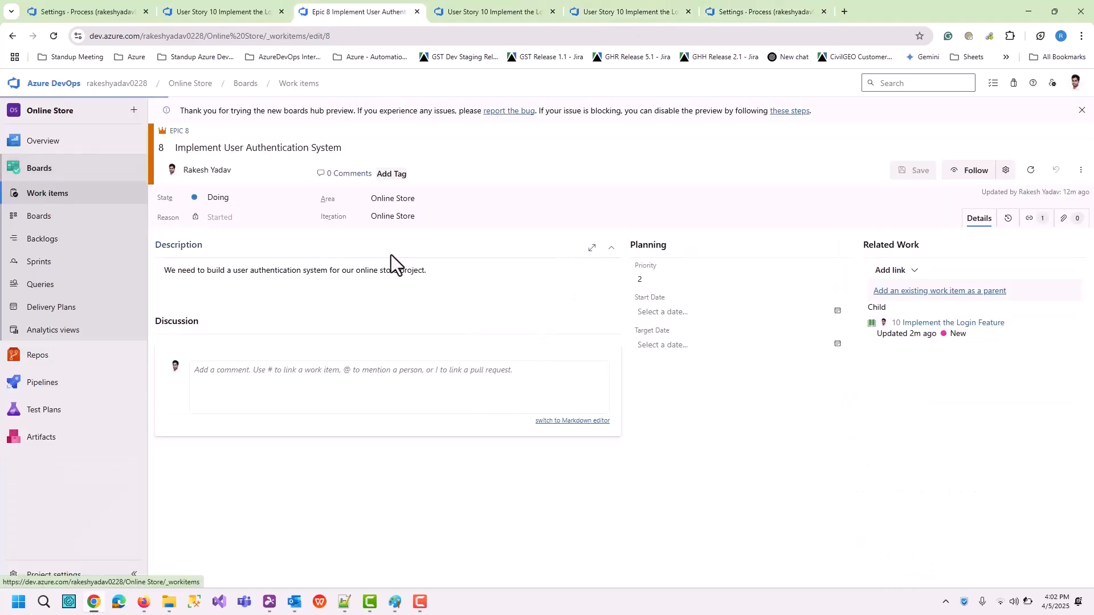
{"action": "left_click", "coordinate": [126, 363]}
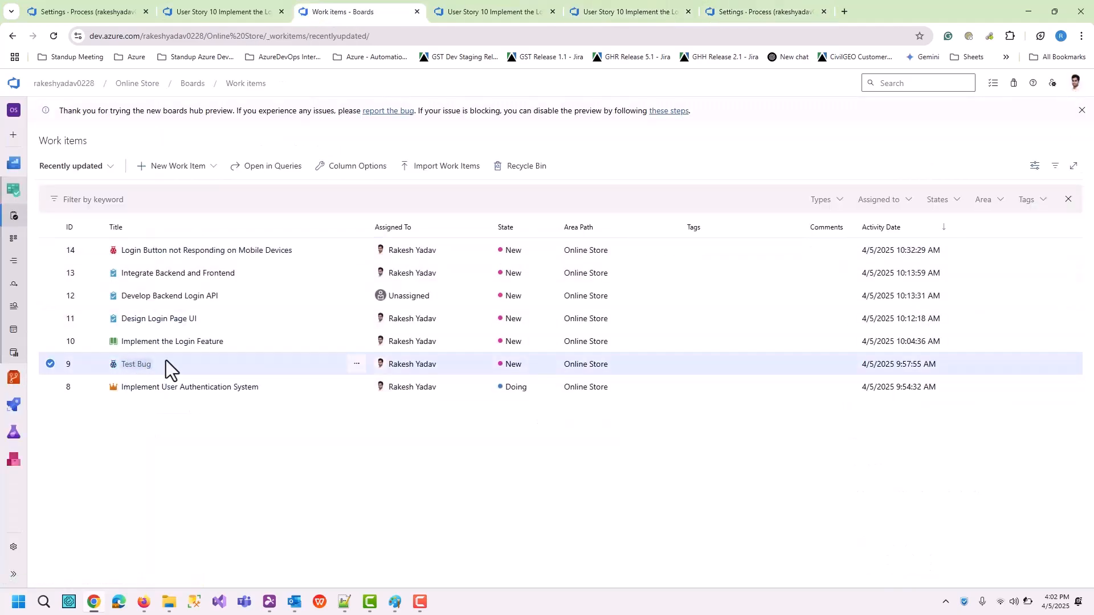
{"action": "left_click", "coordinate": [150, 249]}
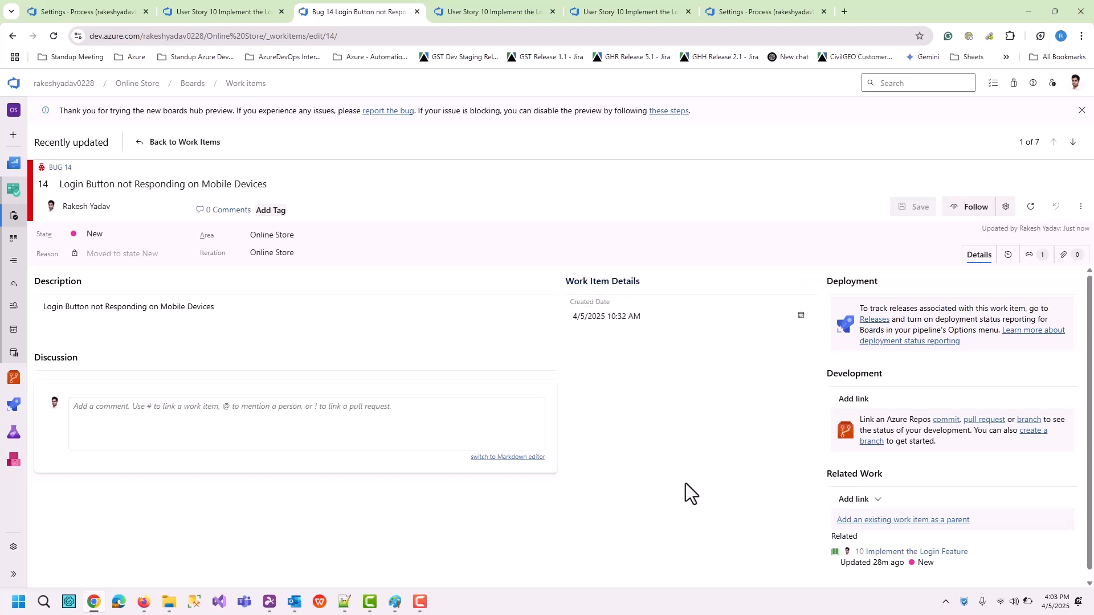
Add the existing field Created By to the Work Item Details group of Dev Process's Bug layout and return to the login-button bug
{"action": "left_click", "coordinate": [489, 11]}
{"action": "left_click", "coordinate": [684, 9]}
{"action": "left_click", "coordinate": [739, 8]}
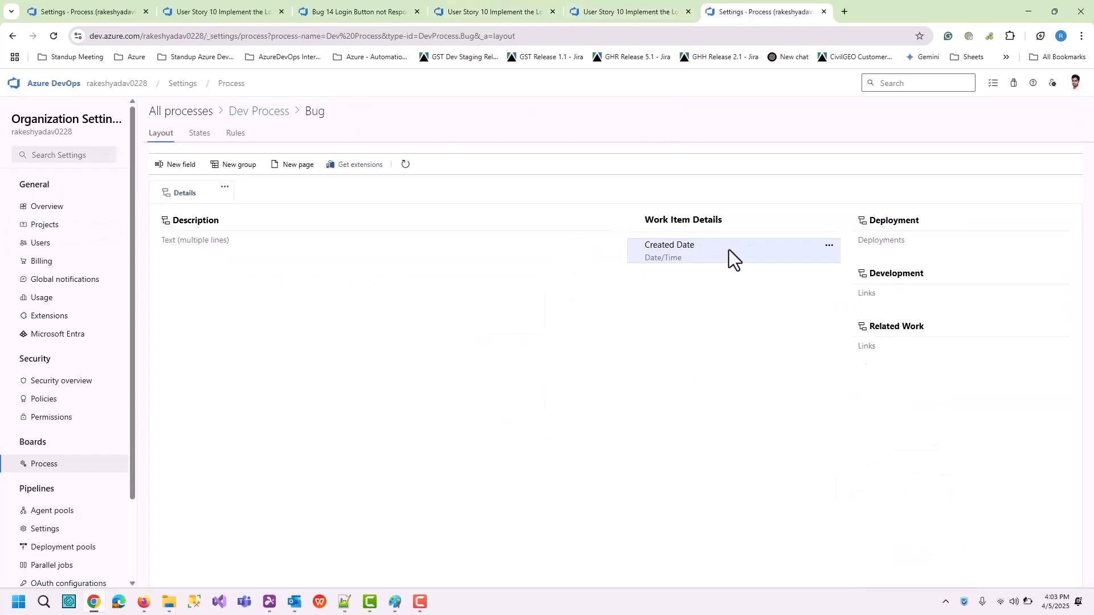
{"action": "left_click", "coordinate": [830, 220]}
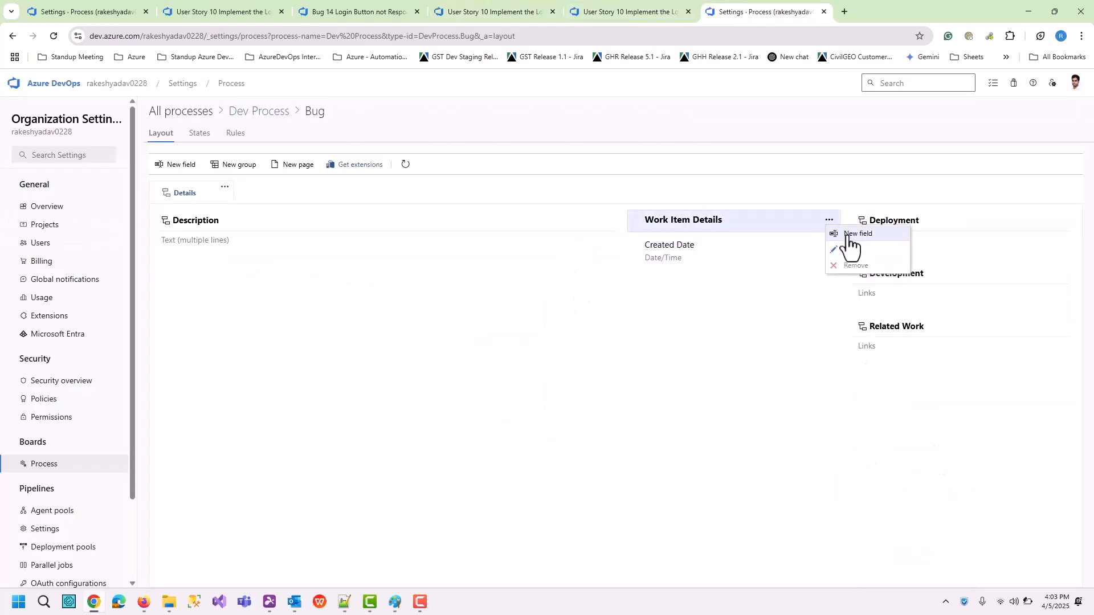
{"action": "left_click", "coordinate": [848, 235]}
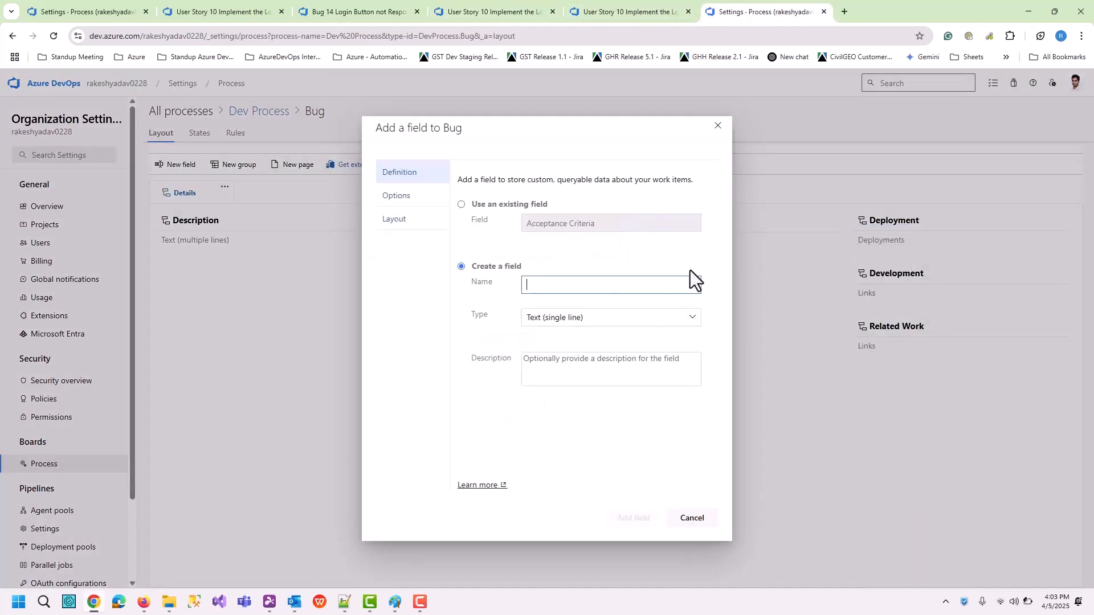
{"action": "left_click", "coordinate": [463, 205]}
{"action": "left_click", "coordinate": [691, 225]}
{"action": "scroll", "coordinate": [598, 359], "scroll_direction": "down", "scroll_amount": 3}
{"action": "scroll", "coordinate": [601, 359], "scroll_direction": "down", "scroll_amount": 6}
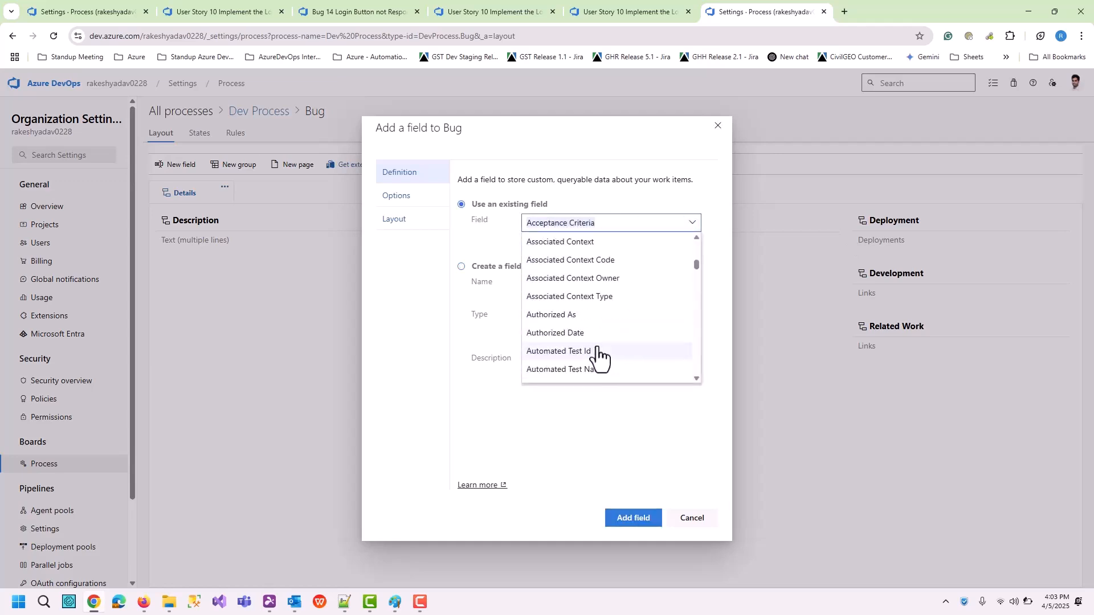
{"action": "scroll", "coordinate": [598, 356], "scroll_direction": "down", "scroll_amount": 3}
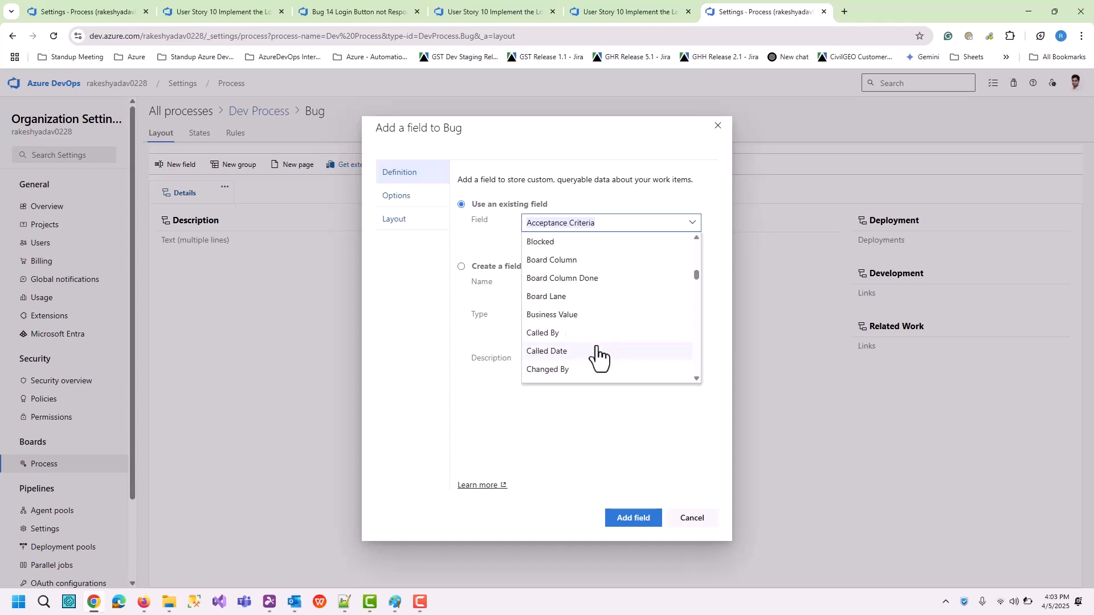
{"action": "scroll", "coordinate": [599, 356], "scroll_direction": "down", "scroll_amount": 6}
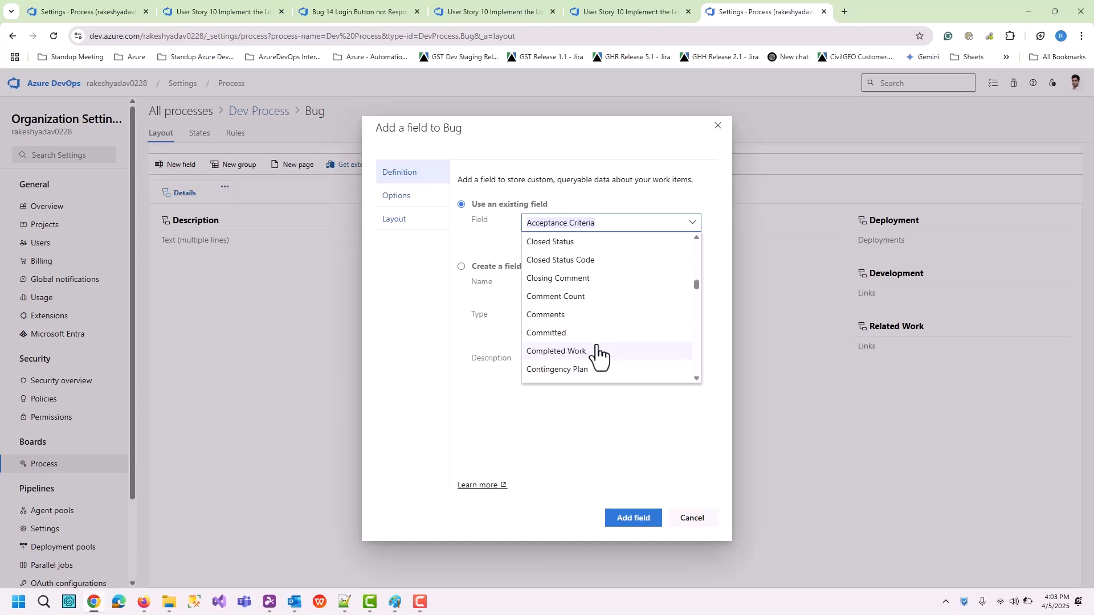
{"action": "type", "text": "Created By"}
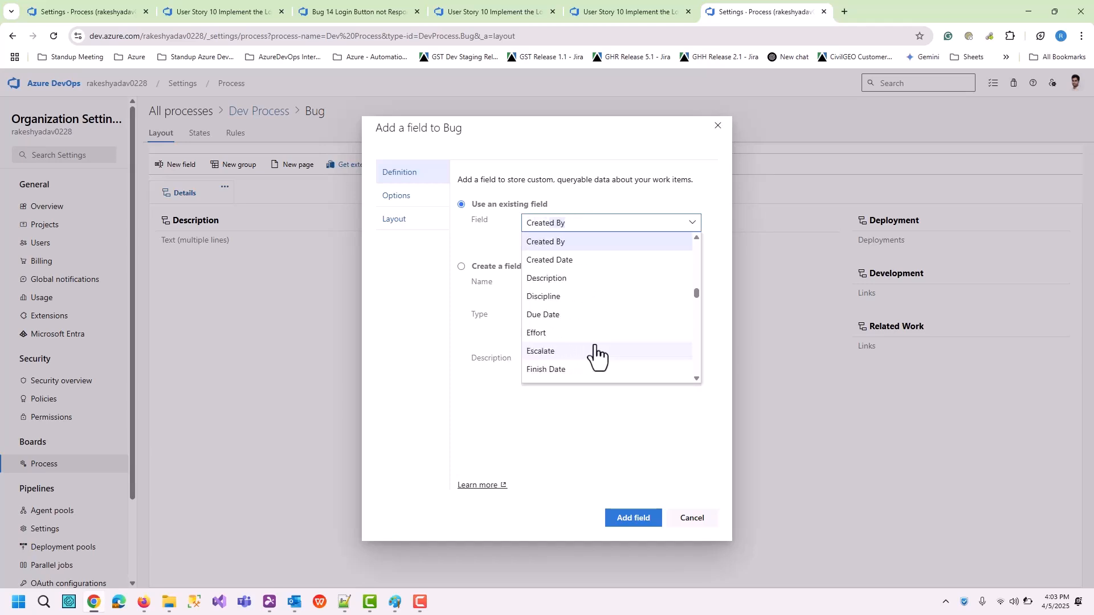
{"action": "left_click", "coordinate": [539, 241]}
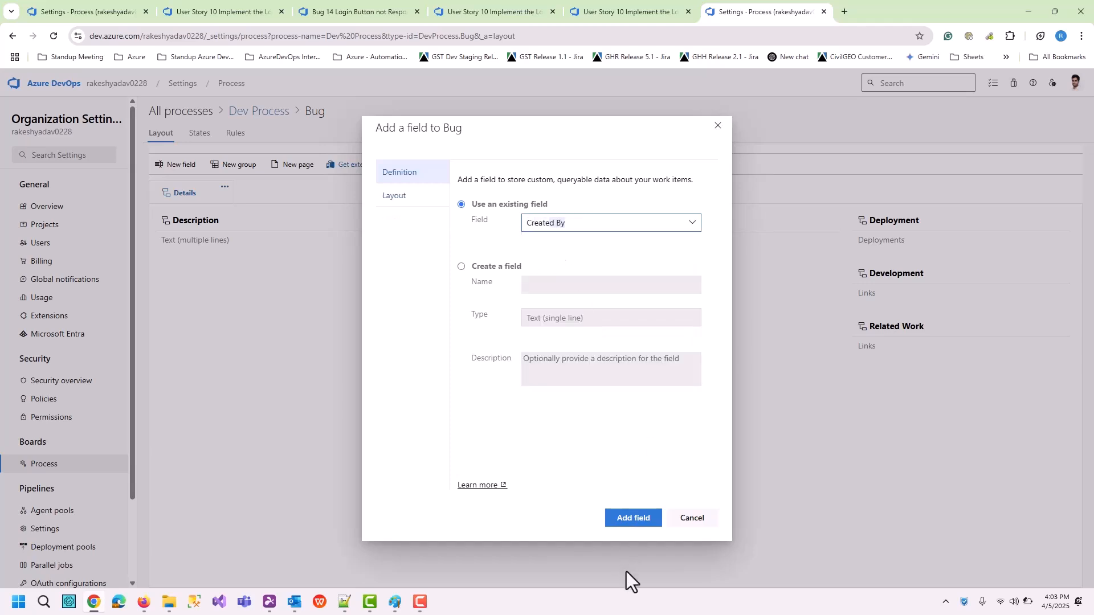
{"action": "left_click", "coordinate": [627, 524]}
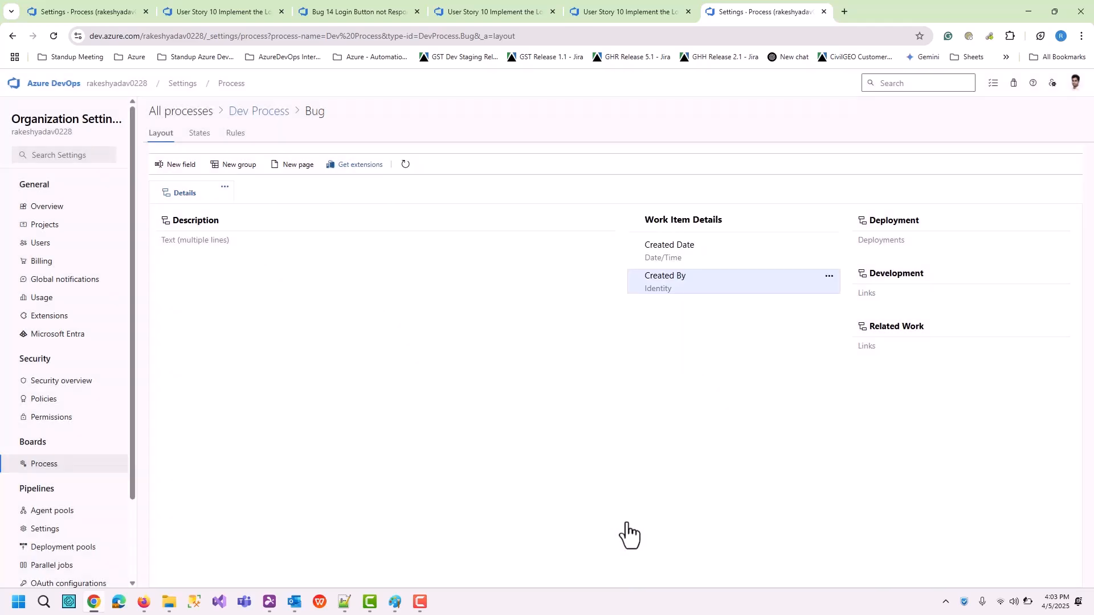
{"action": "left_click", "coordinate": [353, 11]}
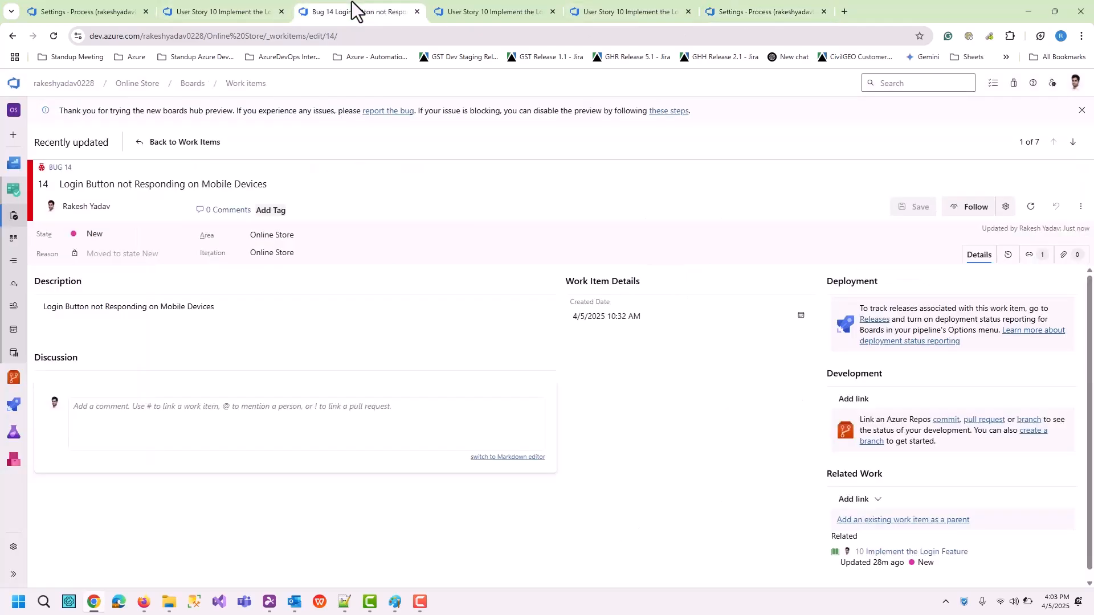